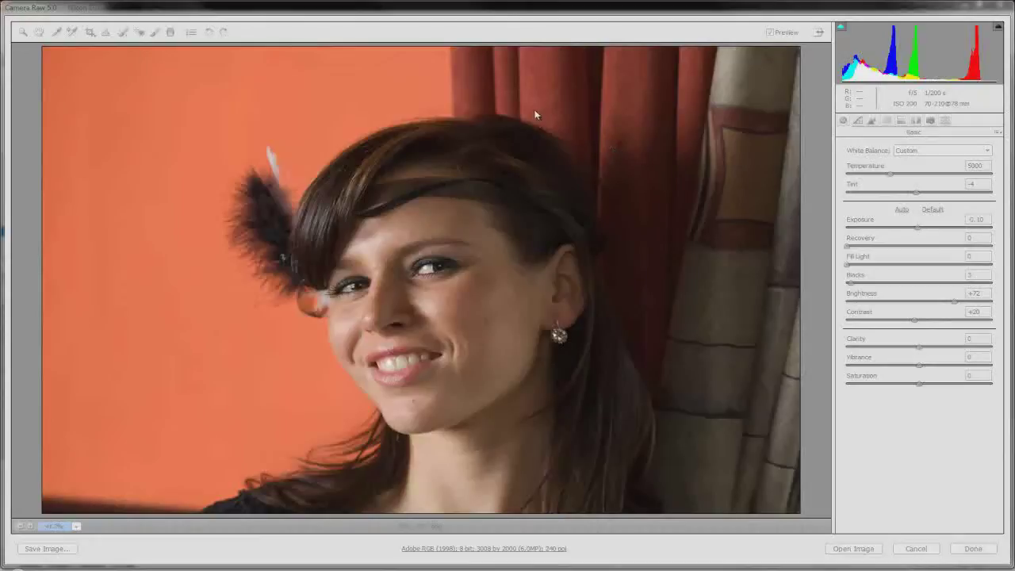
Step: Crop the portrait to about 1969 by 1940 pixels around the woman's head, trimming both sides and a thin strip above her
left_click(91, 31)
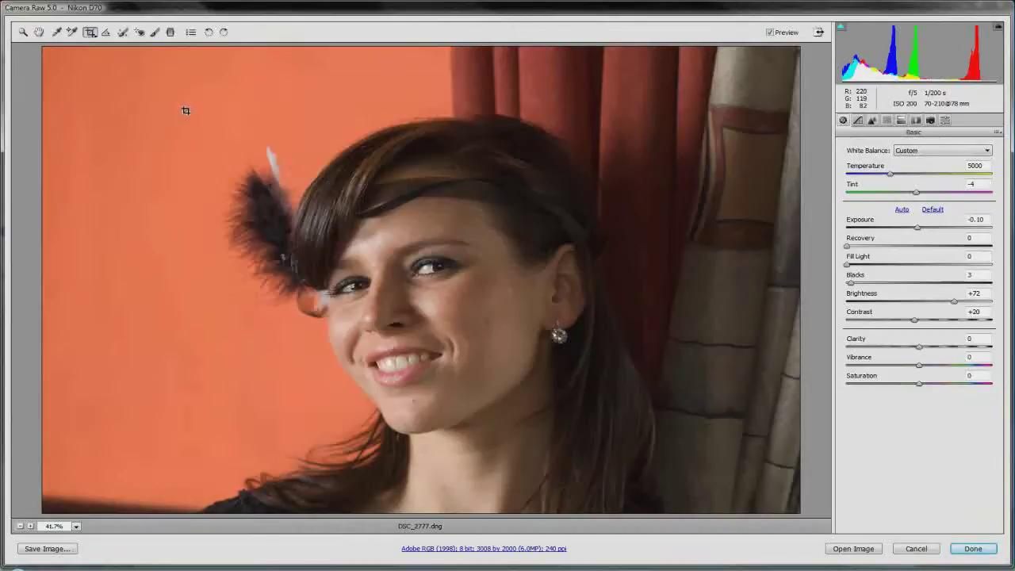
left_click_drag(189, 108, 688, 533)
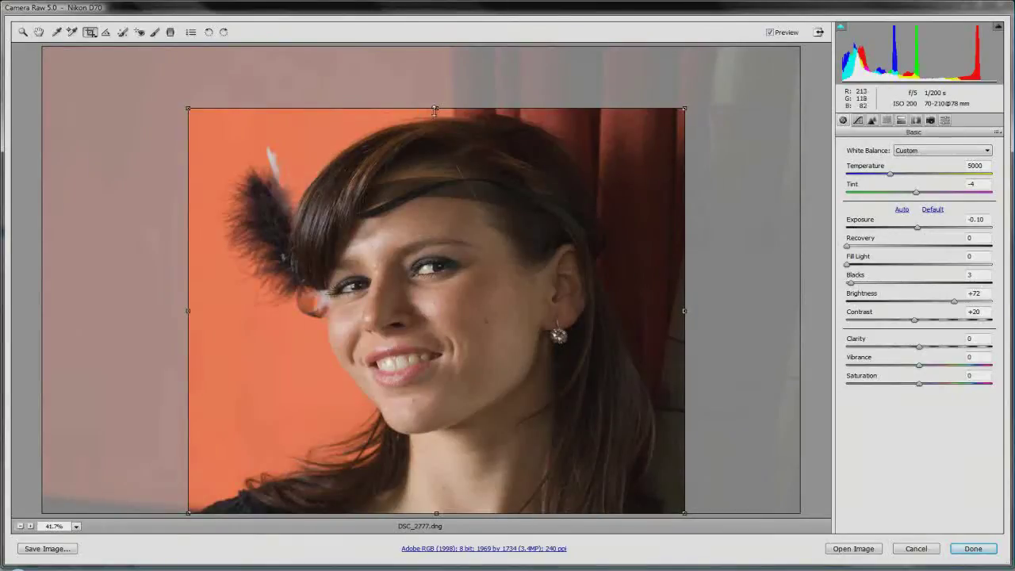
left_click_drag(435, 108, 460, 62)
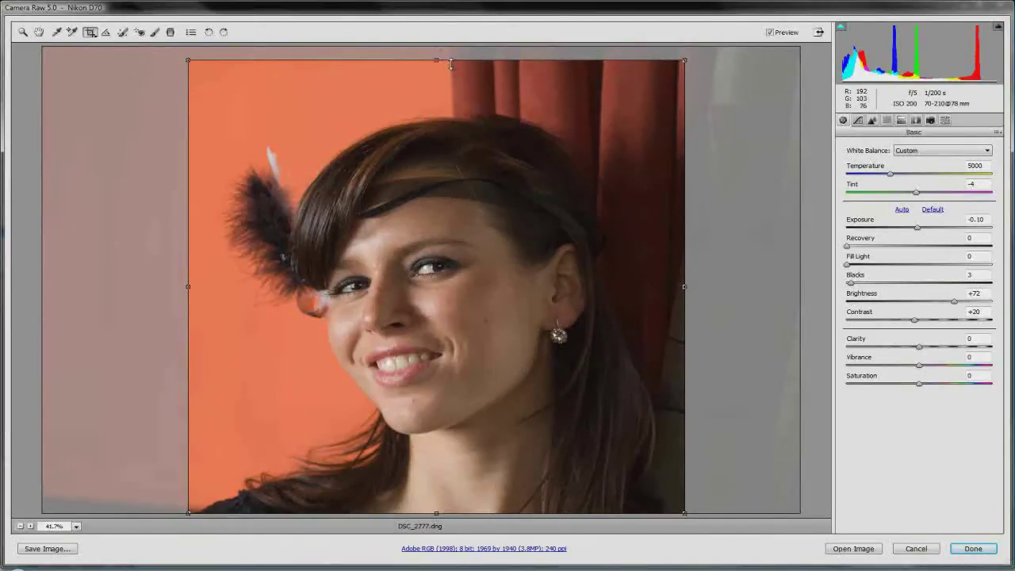
key("z")
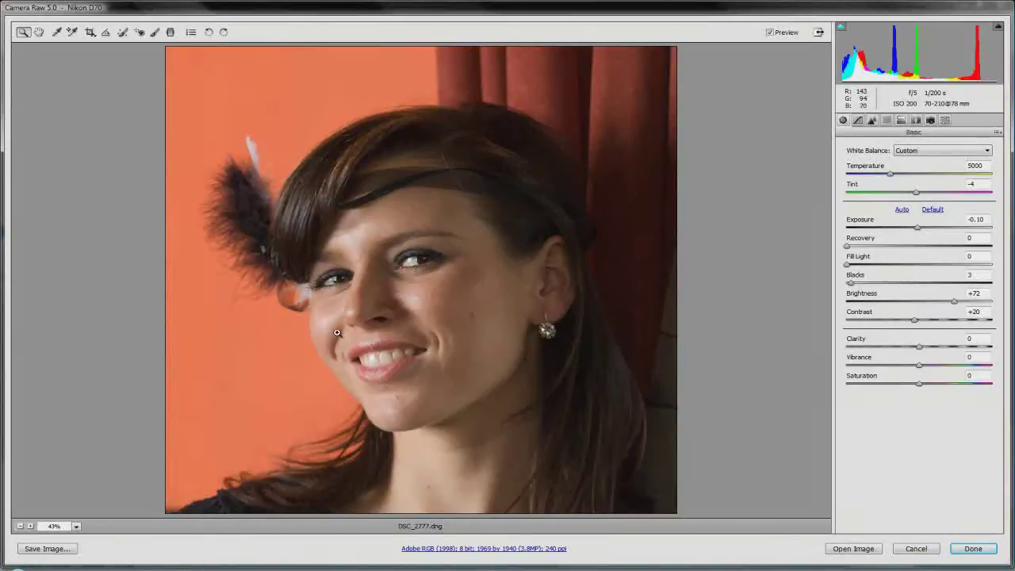
Step: Activate the Adjustment Brush for retouching the teeth and enable both Auto Mask and Show Mask
left_click_drag(324, 326, 453, 401)
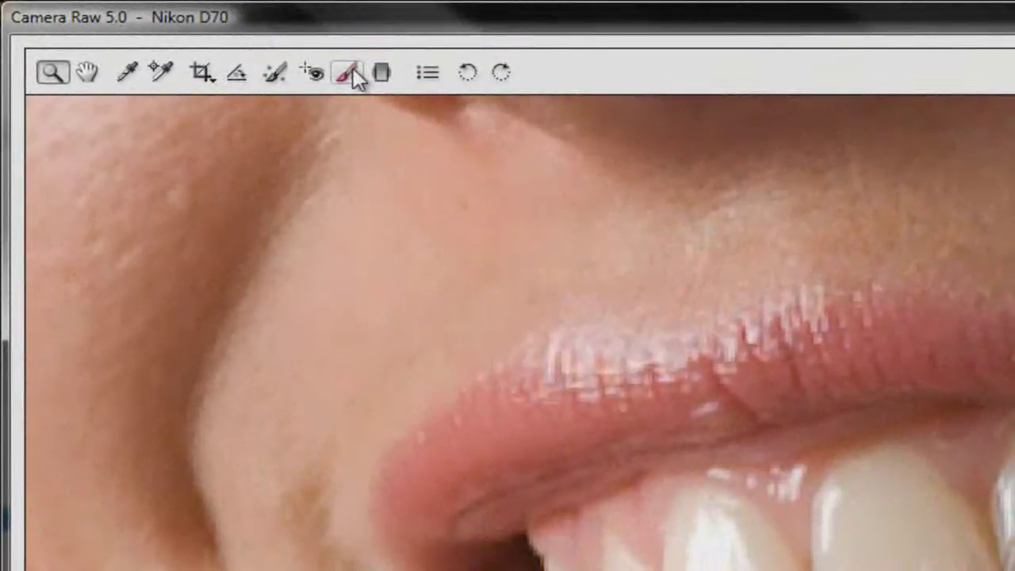
left_click(354, 76)
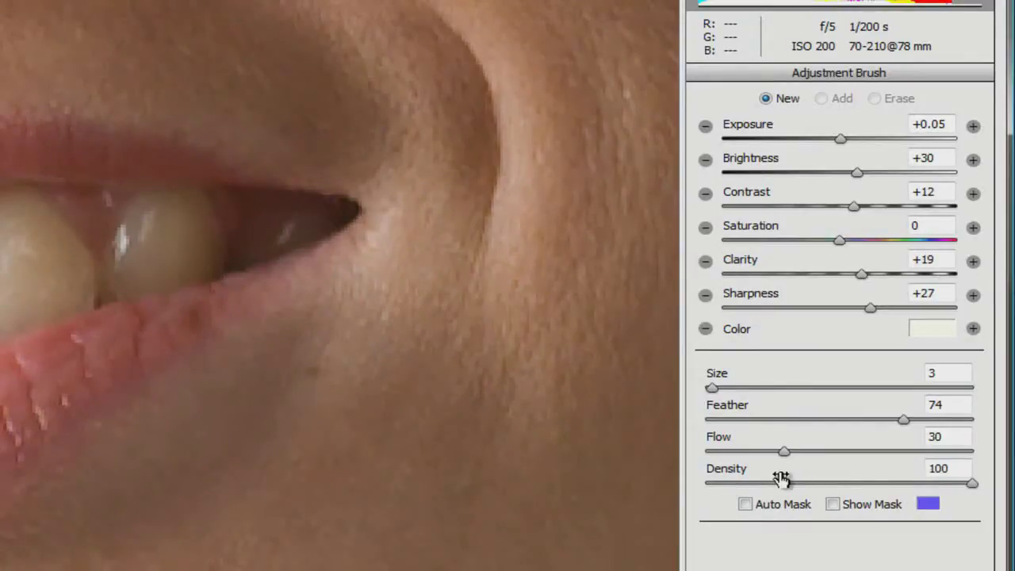
left_click(749, 510)
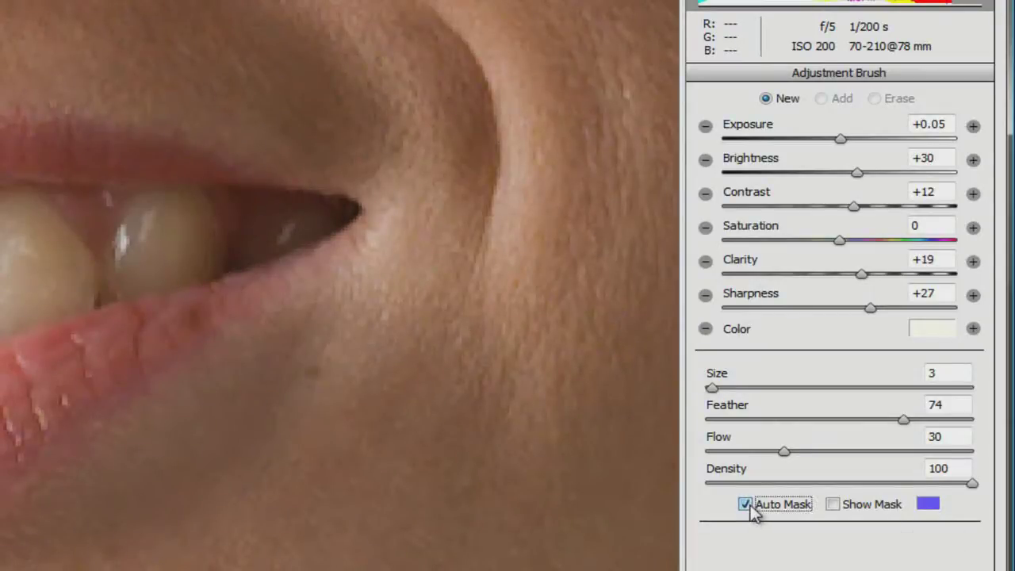
left_click(839, 509)
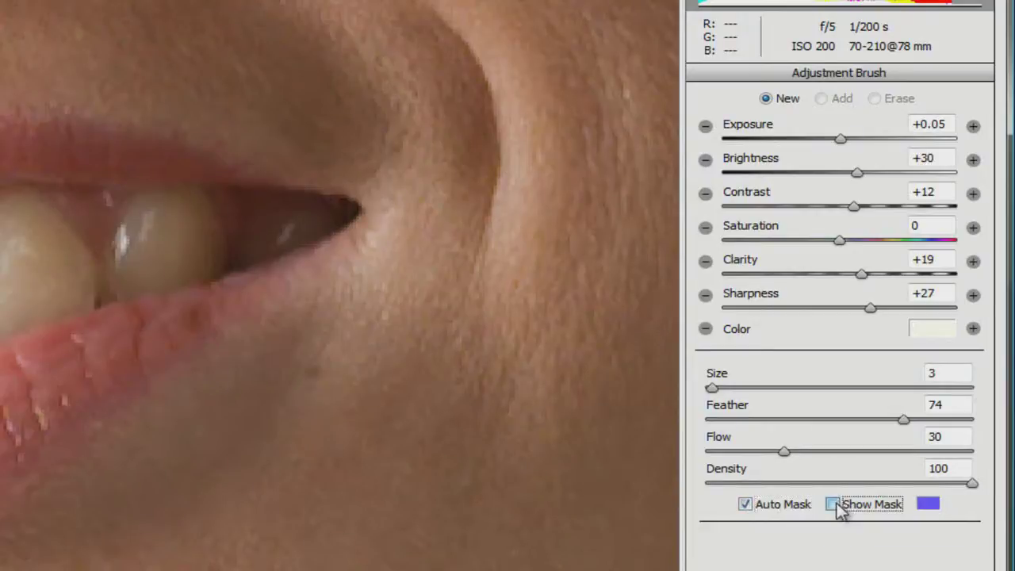
left_click(832, 505)
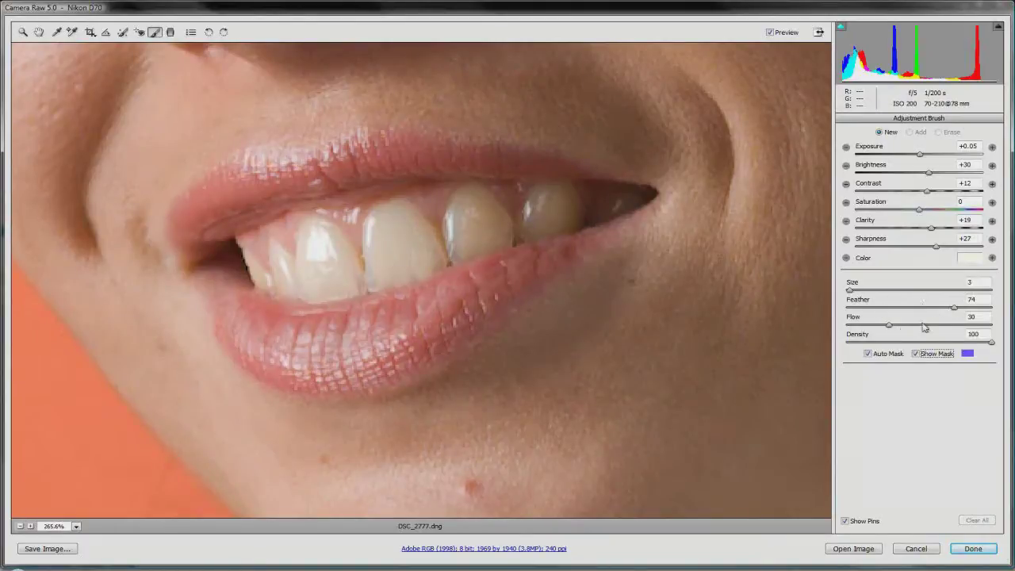
Step: Set the brush to flow 17, exposure +0.70, brightness +11 and contrast +8, with clarity and sharpness at 0
left_click_drag(890, 326, 872, 330)
left_click_drag(929, 173, 919, 191)
double_click(932, 229)
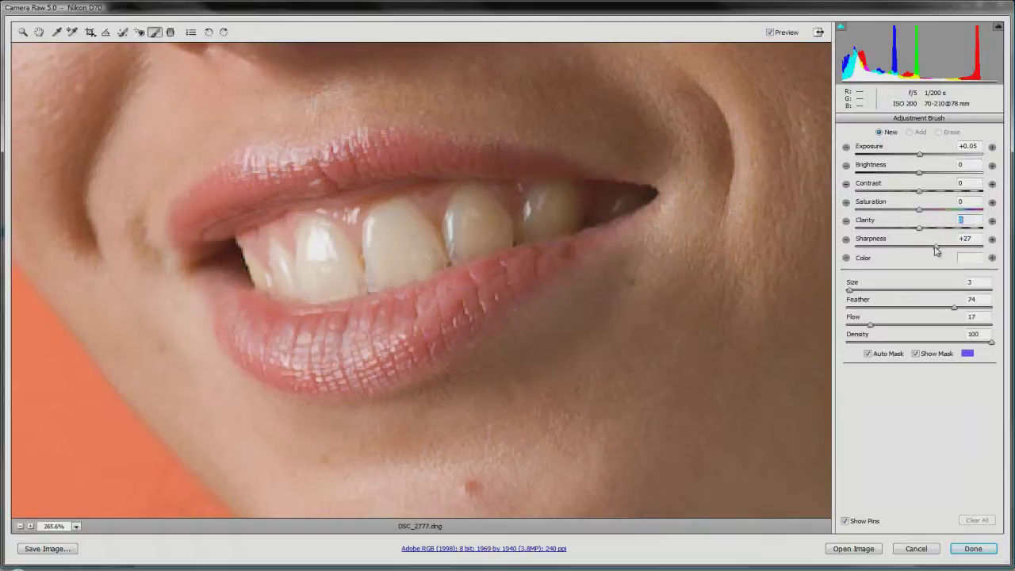
double_click(937, 246)
double_click(919, 155)
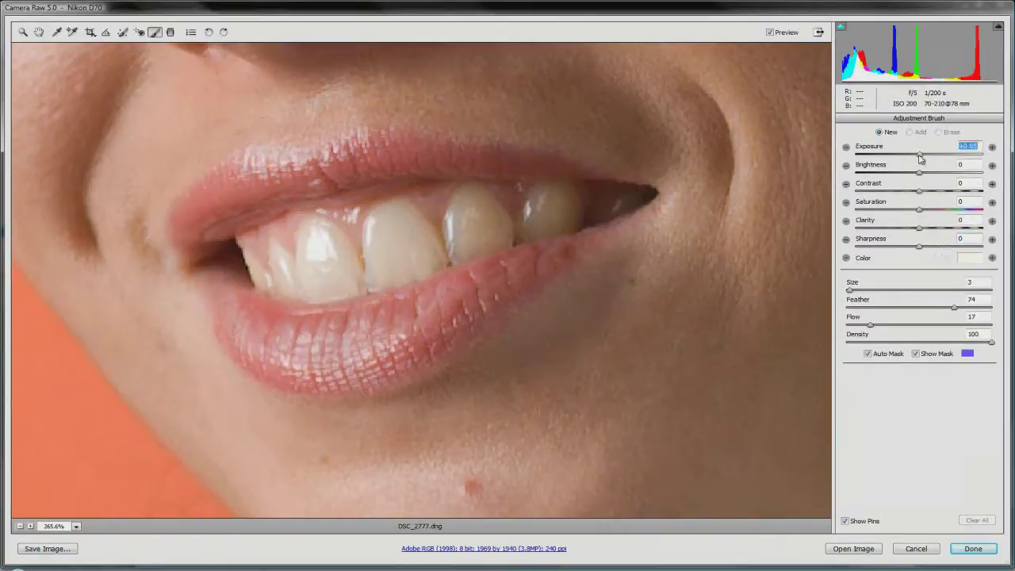
left_click_drag(920, 159, 924, 196)
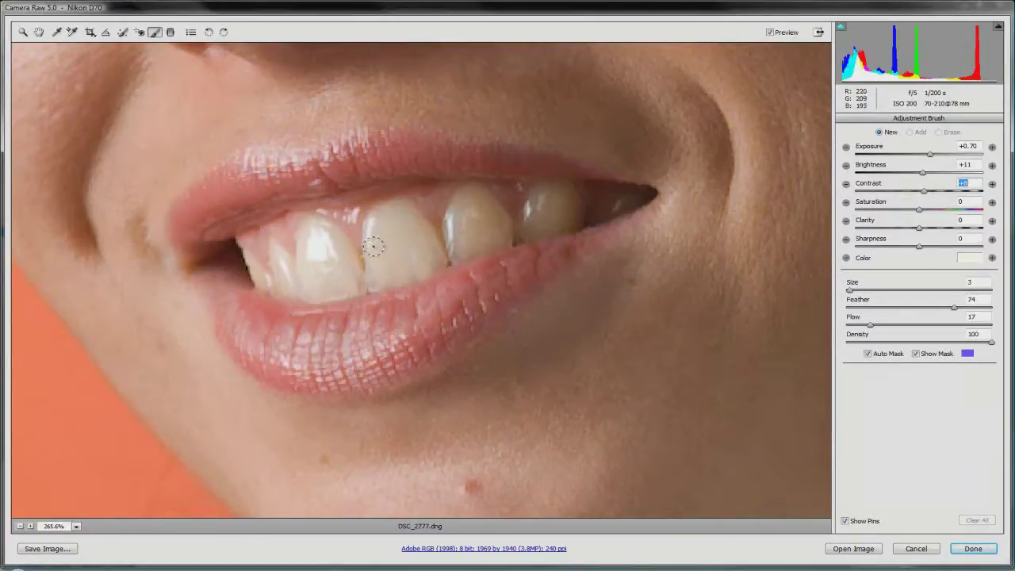
Step: Paint the brightening adjustment over all the visible teeth, staying off the gums and lips
mouse_move(373, 246)
left_mouse_down()
mouse_move(386, 212)
mouse_move(403, 233)
mouse_move(401, 207)
mouse_move(429, 232)
mouse_move(433, 254)
mouse_move(415, 229)
mouse_move(413, 260)
mouse_move(396, 263)
mouse_move(389, 244)
mouse_move(385, 263)
mouse_move(376, 243)
mouse_move(376, 280)
mouse_move(437, 261)
left_mouse_up()
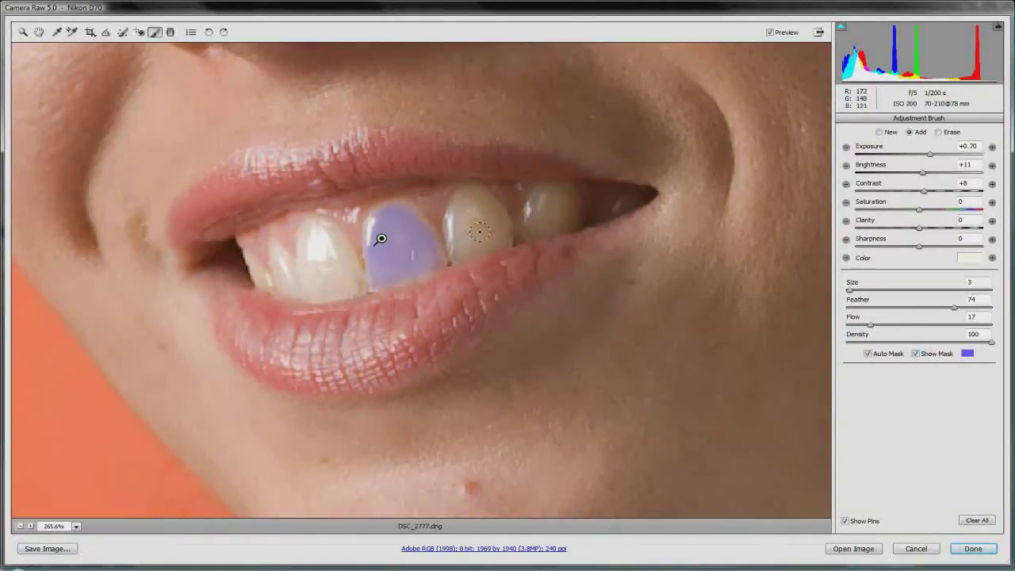
mouse_move(463, 238)
left_mouse_down()
mouse_move(463, 193)
mouse_move(485, 208)
mouse_move(476, 191)
mouse_move(490, 220)
mouse_move(501, 220)
mouse_move(496, 210)
mouse_move(493, 239)
mouse_move(462, 235)
mouse_move(476, 245)
mouse_move(460, 252)
mouse_move(507, 248)
mouse_move(458, 255)
mouse_move(515, 221)
mouse_move(534, 226)
mouse_move(532, 192)
mouse_move(566, 202)
mouse_move(545, 227)
mouse_move(579, 212)
mouse_move(572, 202)
mouse_move(559, 218)
mouse_move(572, 225)
mouse_move(626, 204)
left_mouse_up()
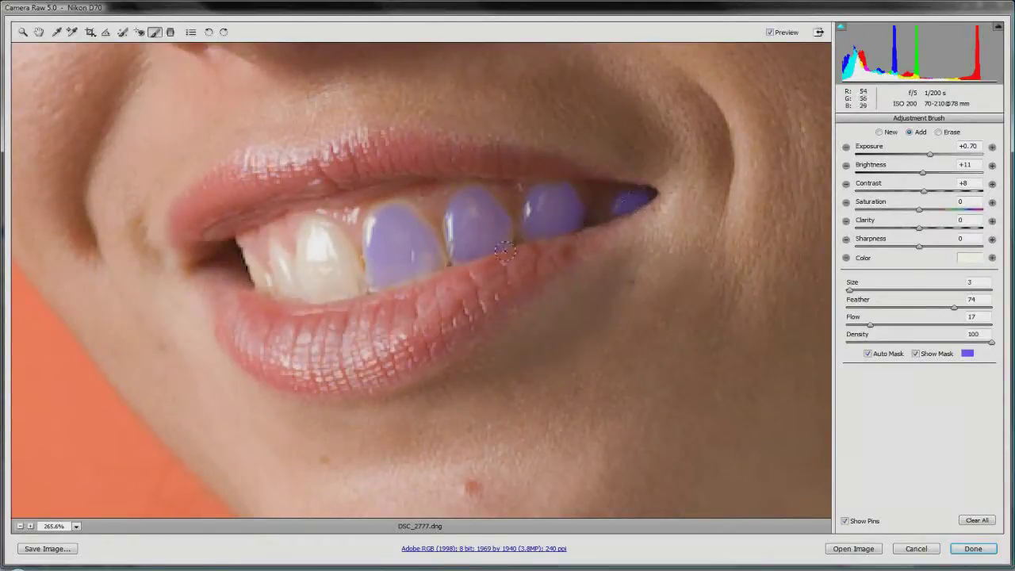
mouse_move(333, 259)
left_mouse_down()
mouse_move(311, 234)
mouse_move(303, 251)
mouse_move(302, 231)
mouse_move(323, 229)
mouse_move(328, 251)
mouse_move(317, 237)
mouse_move(336, 238)
mouse_move(345, 258)
mouse_move(332, 231)
mouse_move(355, 288)
mouse_move(324, 281)
mouse_move(320, 291)
mouse_move(309, 247)
mouse_move(314, 280)
mouse_move(297, 285)
mouse_move(275, 246)
mouse_move(287, 290)
mouse_move(363, 290)
mouse_move(421, 271)
mouse_move(264, 279)
mouse_move(252, 258)
mouse_move(261, 282)
mouse_move(268, 288)
mouse_move(253, 256)
mouse_move(363, 239)
mouse_move(376, 229)
mouse_move(368, 220)
mouse_move(403, 208)
mouse_move(430, 227)
mouse_move(440, 260)
mouse_move(323, 274)
mouse_move(359, 276)
mouse_move(337, 271)
mouse_move(338, 283)
mouse_move(312, 237)
left_mouse_up()
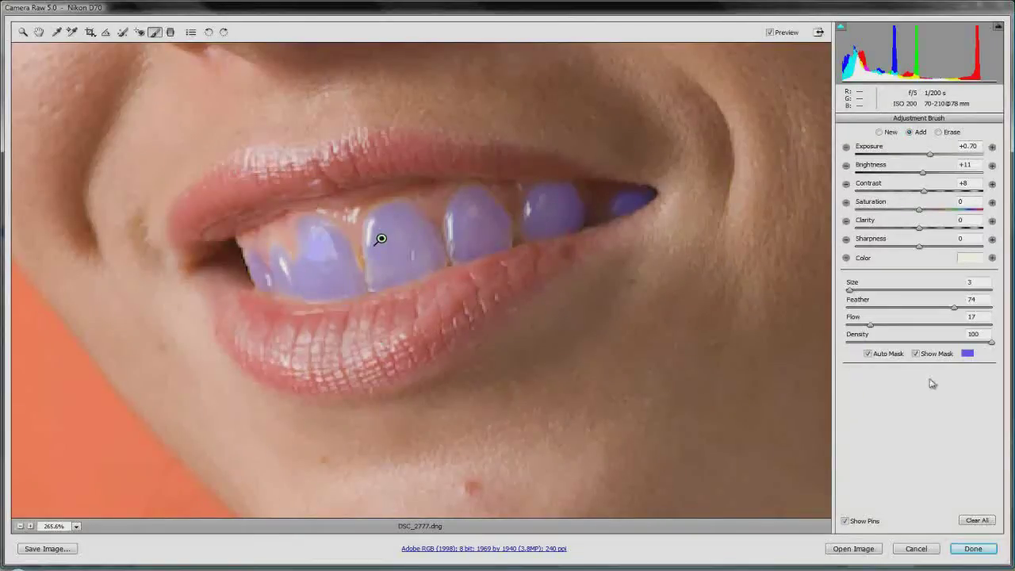
Step: Turn the mask overlay off and back on to check the brightened teeth against the painted area
left_click(917, 354)
left_click(918, 355)
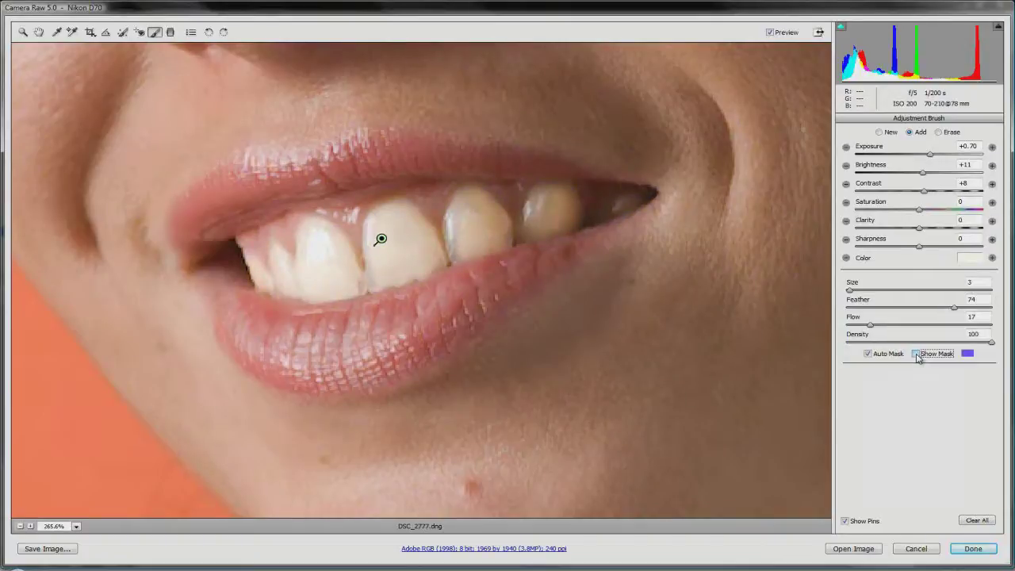
left_click(917, 354)
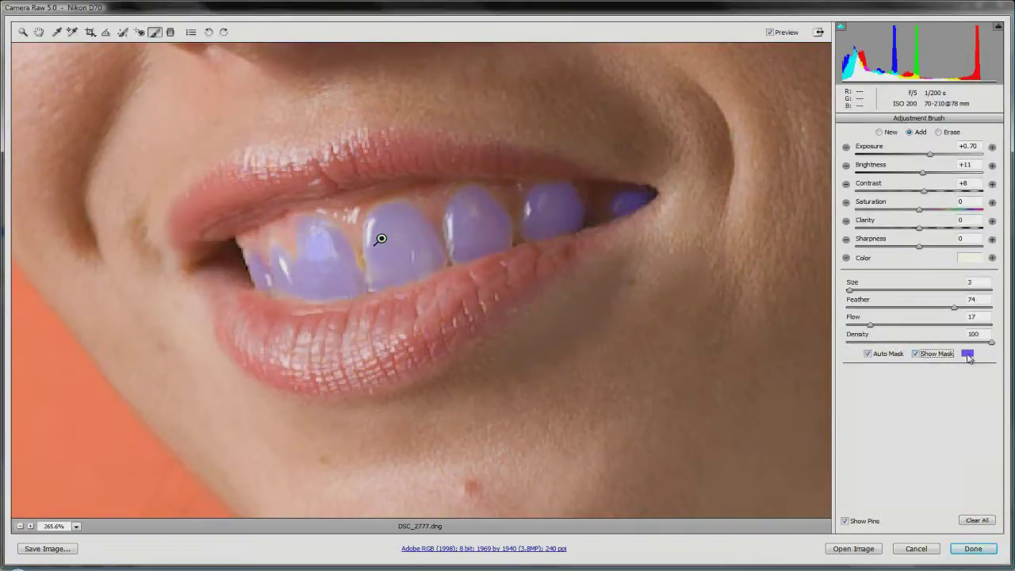
Step: Try green and orange-red as the mask overlay color, and settle on blue-violet marking the affected areas
left_click(967, 354)
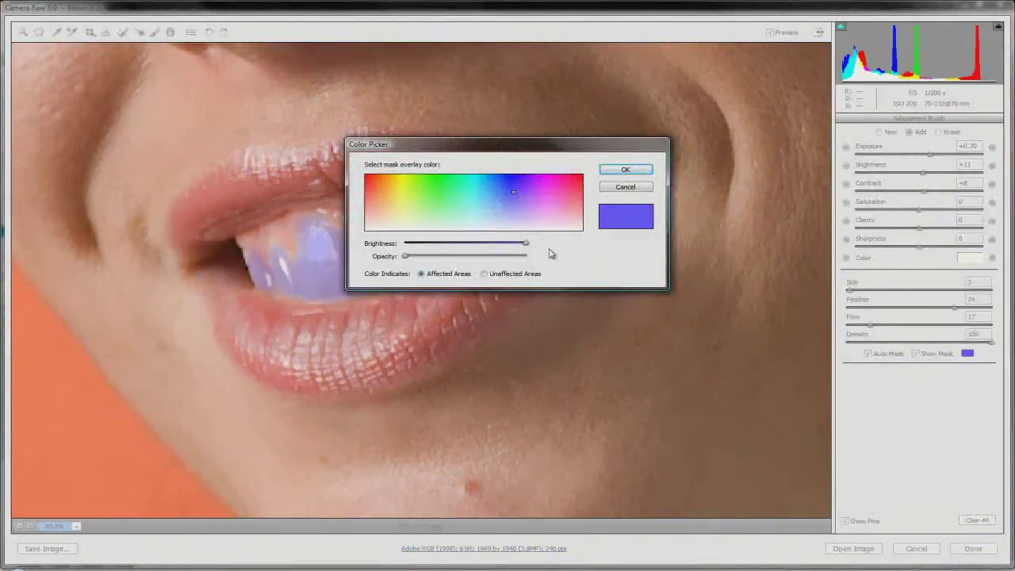
left_click(445, 189)
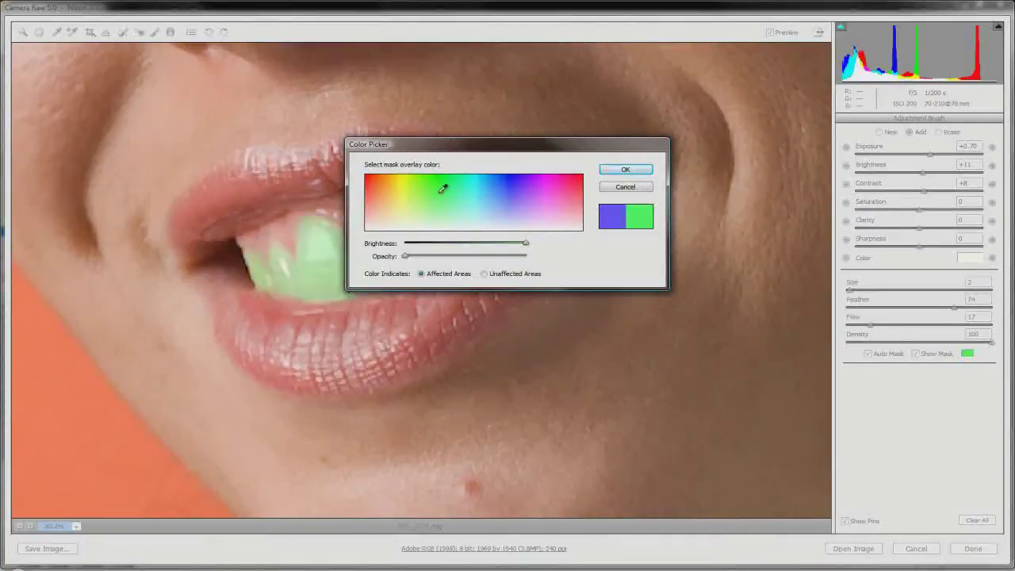
left_click(370, 192)
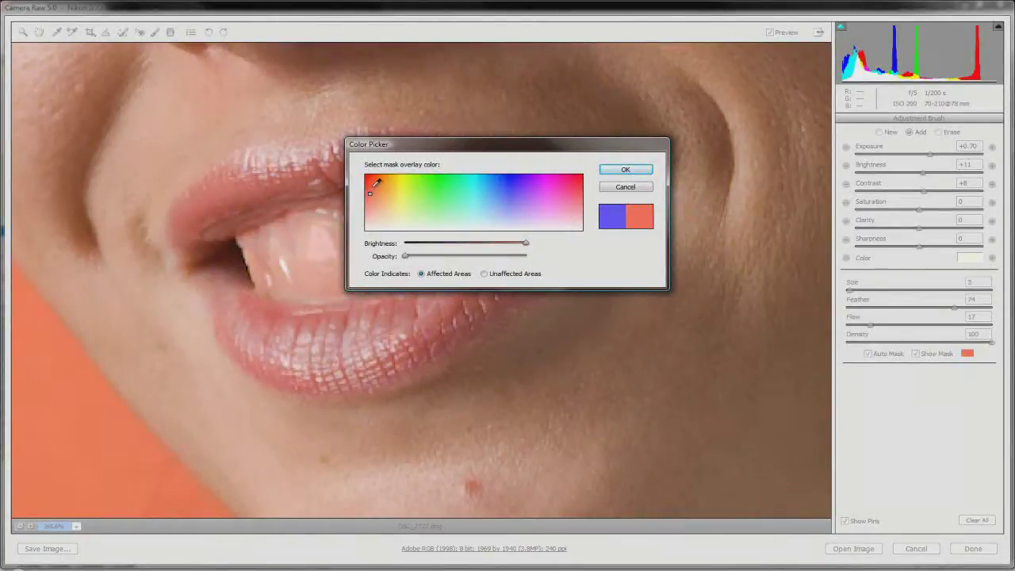
left_click(372, 186)
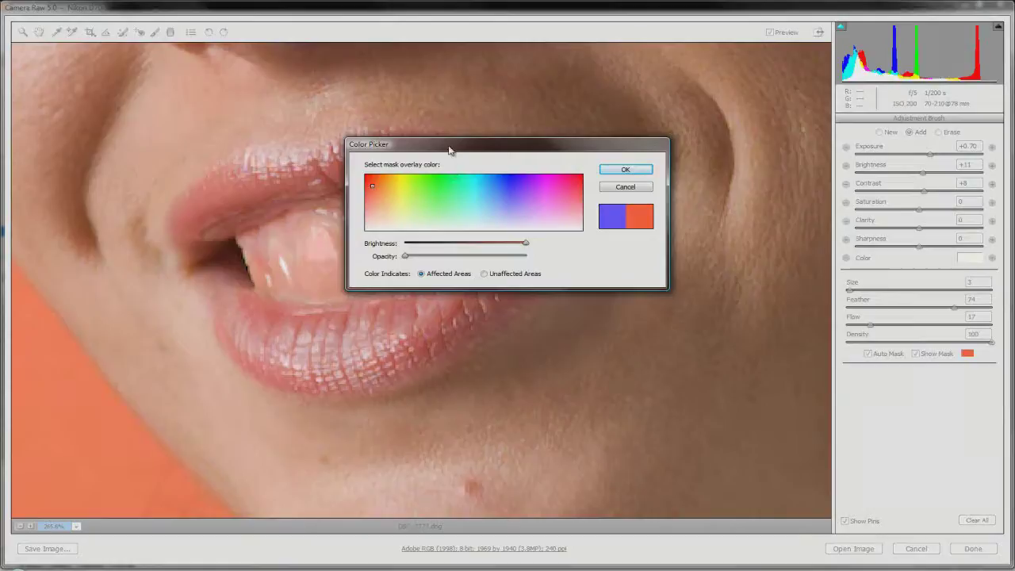
left_click_drag(449, 148, 636, 232)
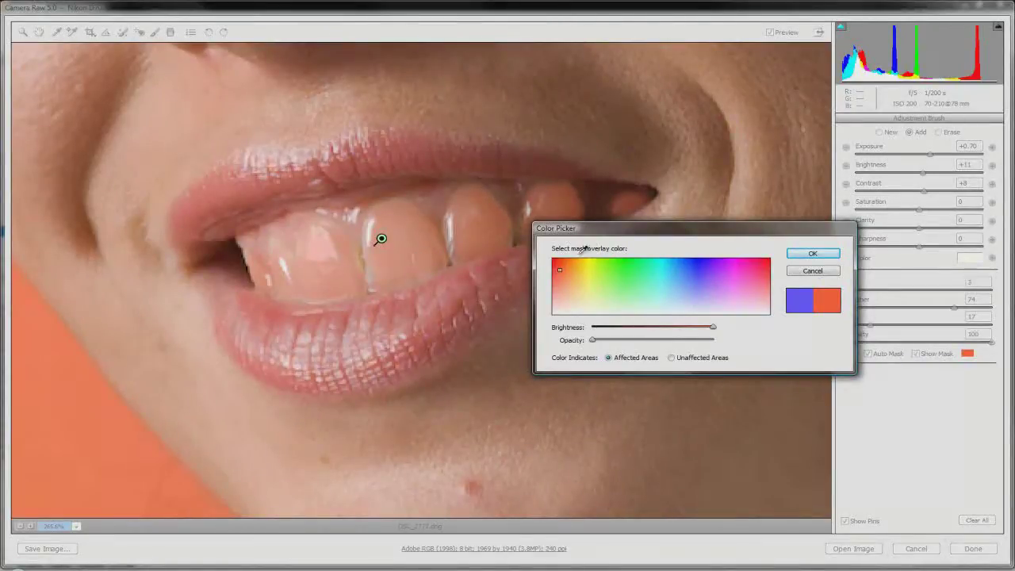
left_click(702, 270)
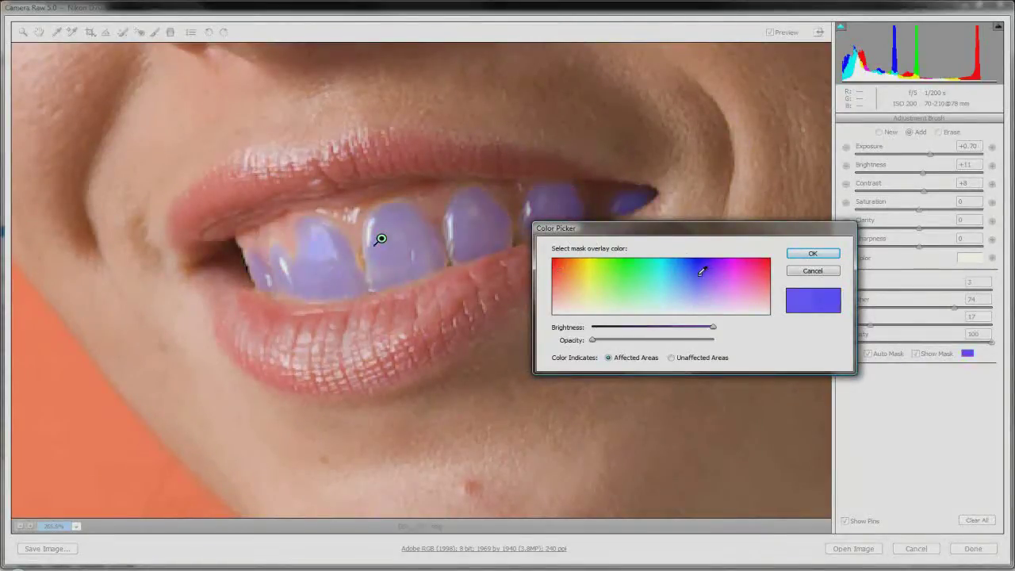
left_click(813, 253)
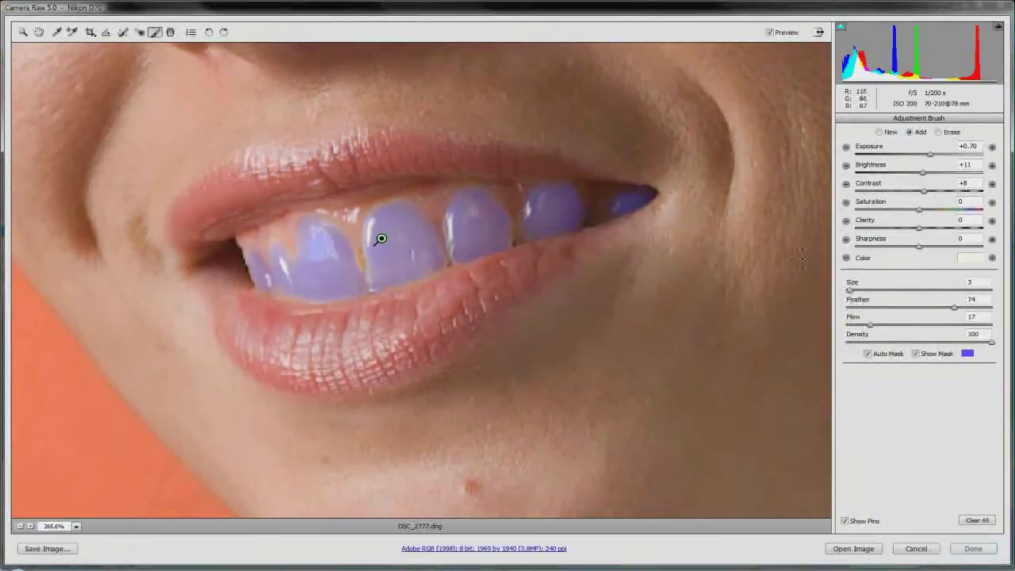
Step: Turn off the mask overlay, preview the painted area from its pin, and hide the adjustment pins
left_click(917, 354)
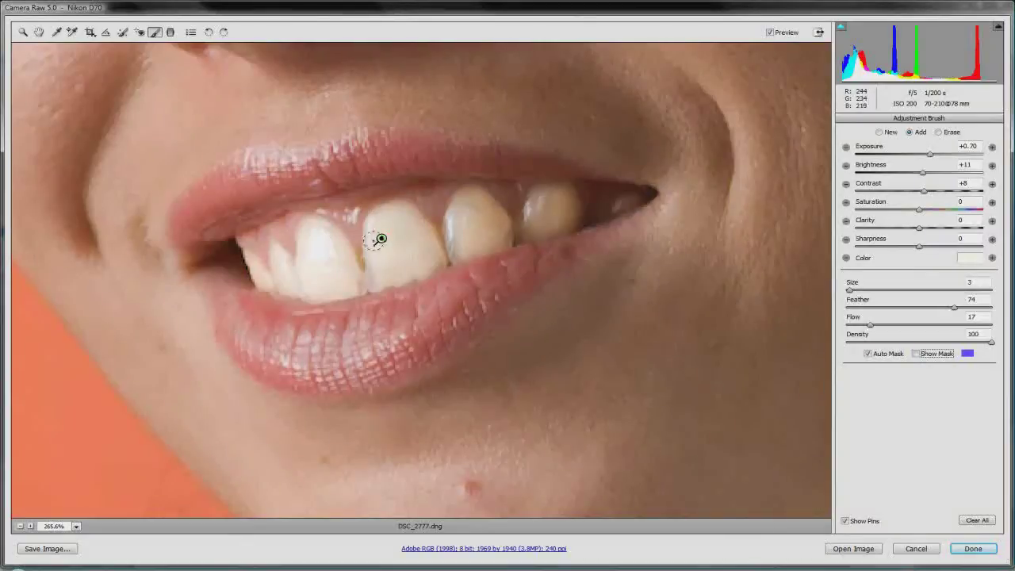
mouse_move(382, 237)
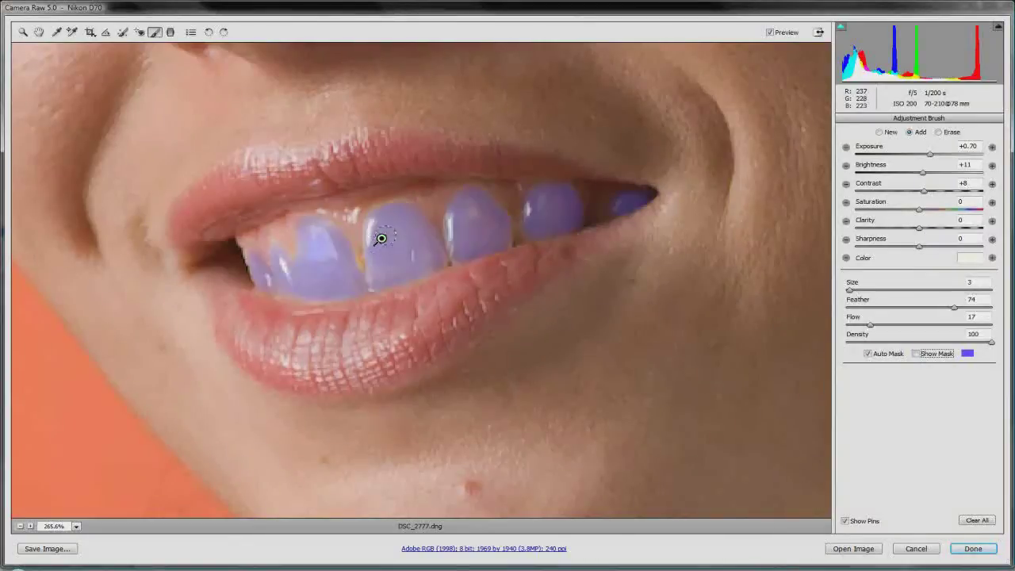
left_click(845, 520)
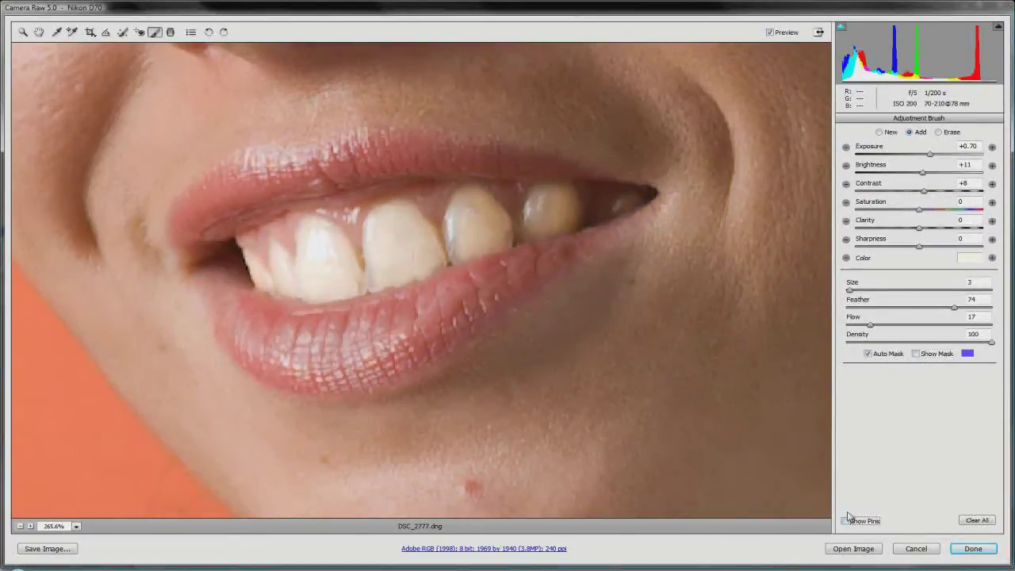
Step: Compare the teeth with and without the adjustments, both close up and with the whole portrait fitted in view
left_click(769, 33)
left_click(769, 32)
left_click(75, 526)
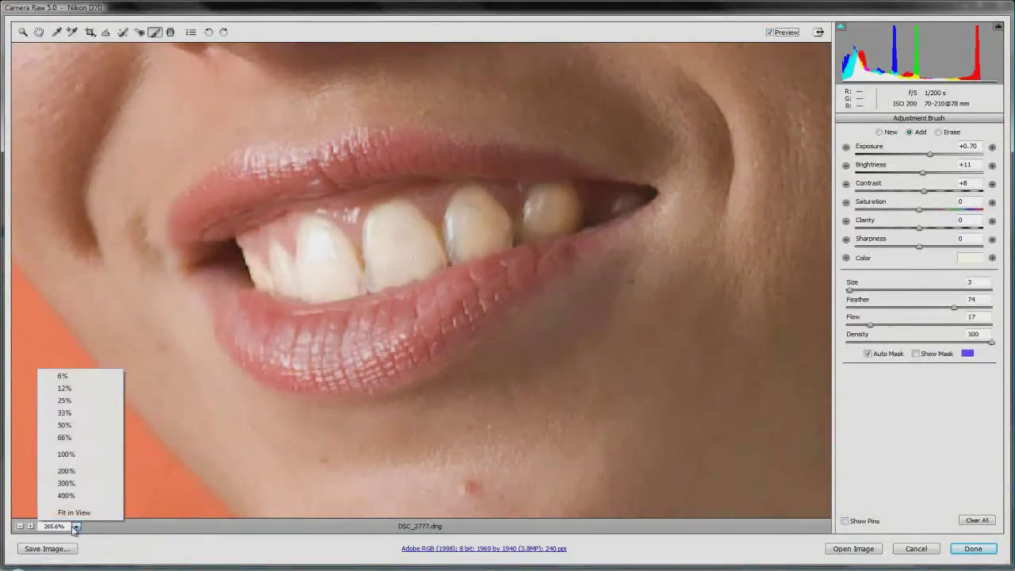
left_click(74, 512)
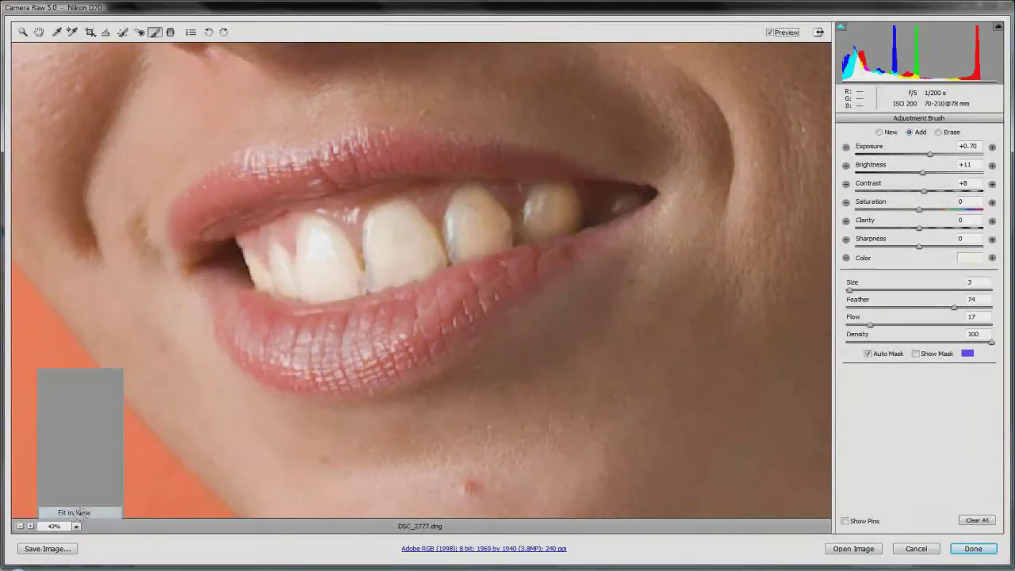
left_click(770, 32)
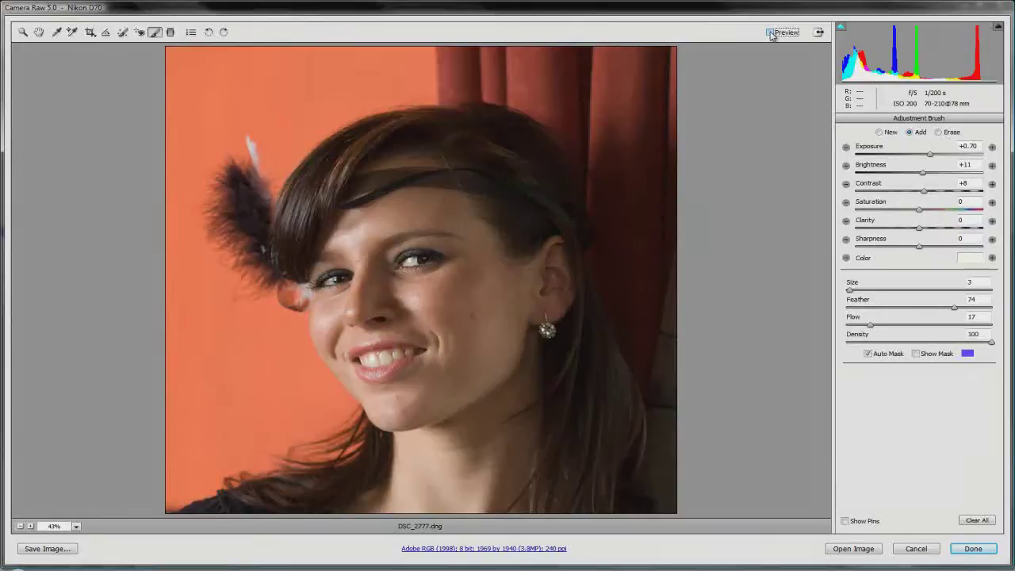
left_click(770, 32)
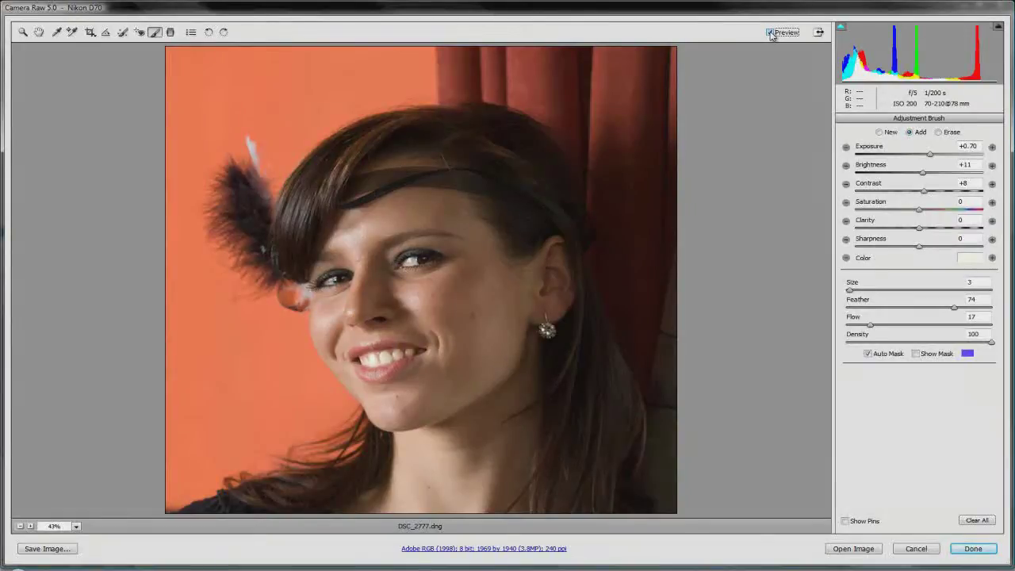
Step: Raise the teeth adjustment's exposure to +0.90 and compare the portrait with the preview off and on
left_click(932, 157)
mouse_move(930, 158)
left_mouse_down()
mouse_move(890, 162)
mouse_move(936, 159)
left_mouse_up()
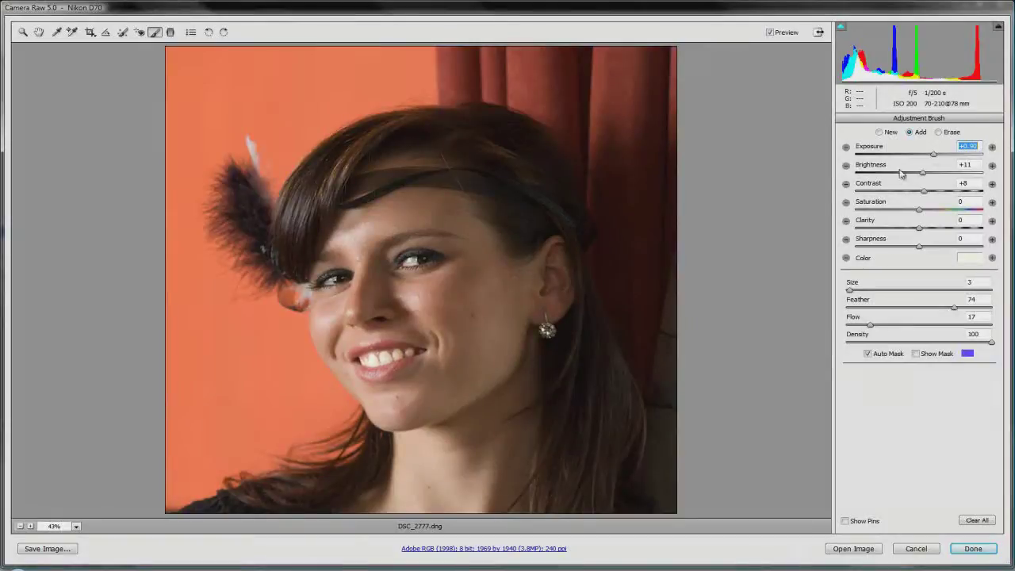
left_click(773, 35)
left_click(770, 32)
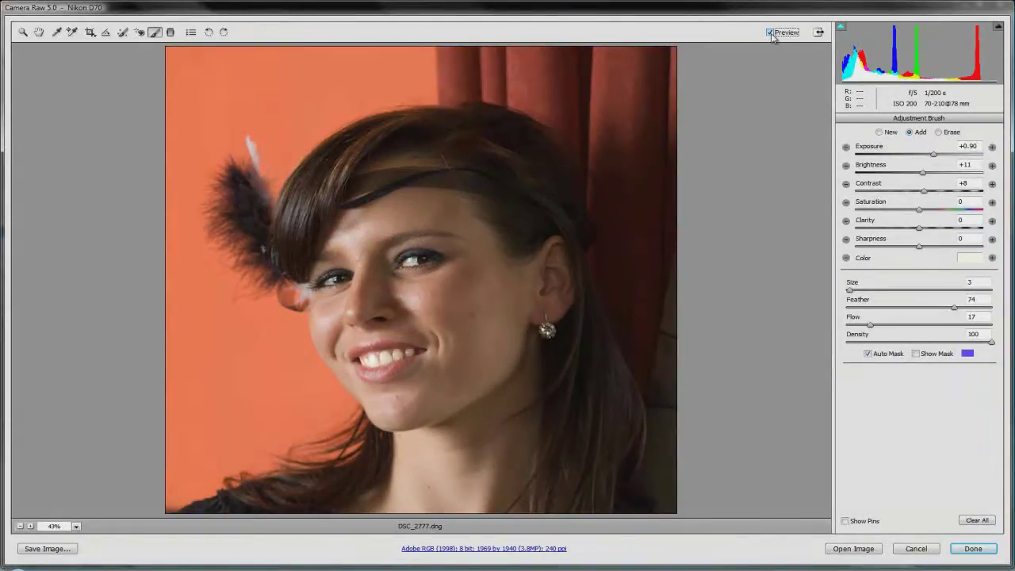
left_click(771, 33)
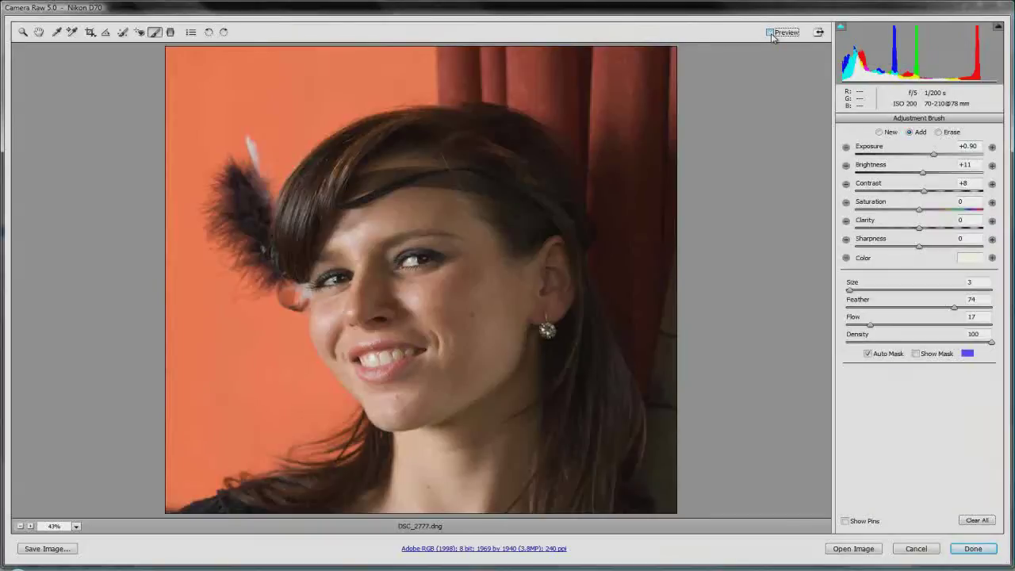
left_click(770, 33)
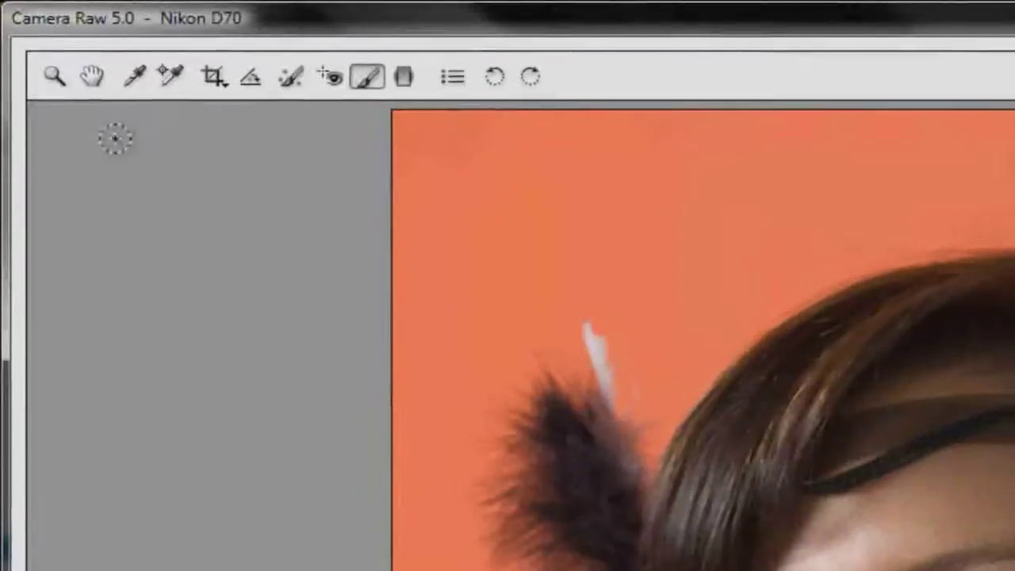
Step: Zoom in on the face and heal the blemish on the chin with Spot Removal, sampling clean skin right beside it
left_click(22, 32)
left_click_drag(641, 415, 1013, 570)
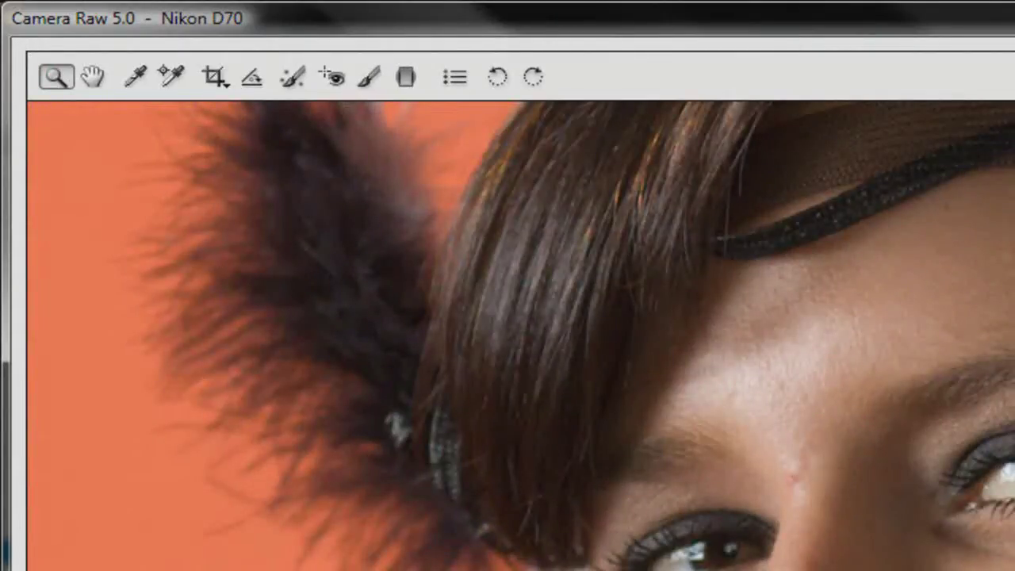
left_click(300, 71)
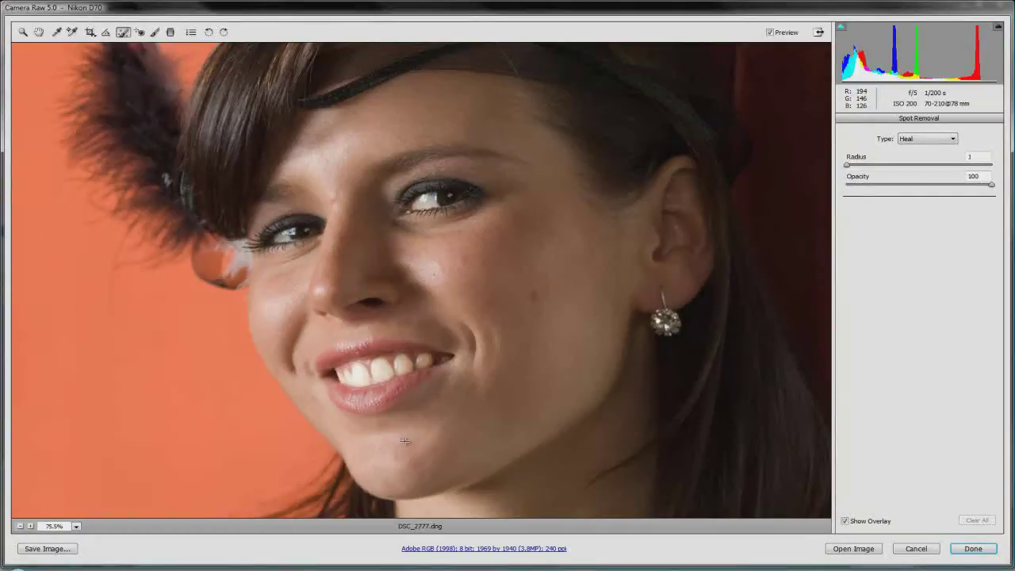
left_click_drag(398, 439, 405, 445)
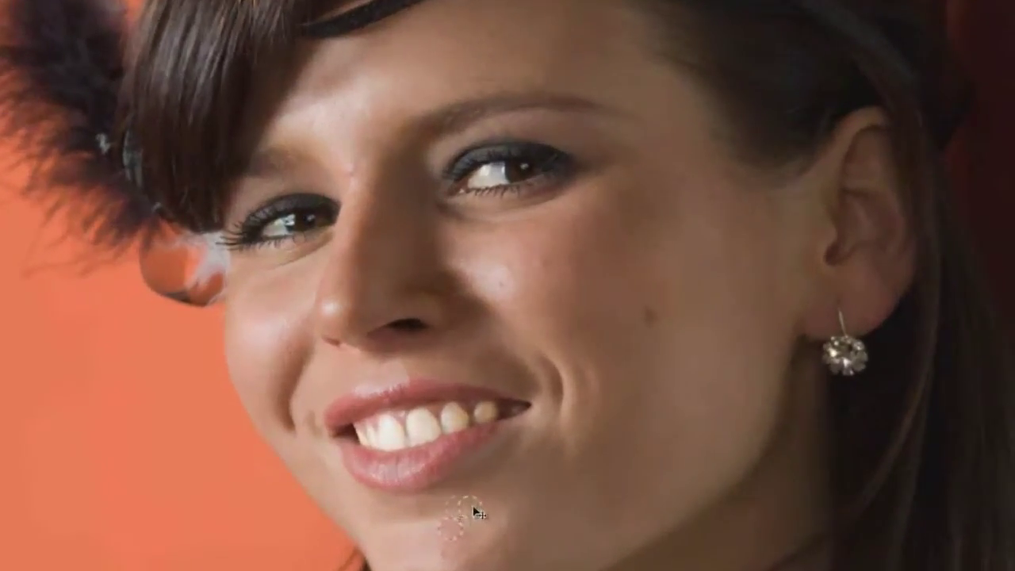
left_click_drag(482, 541, 482, 522)
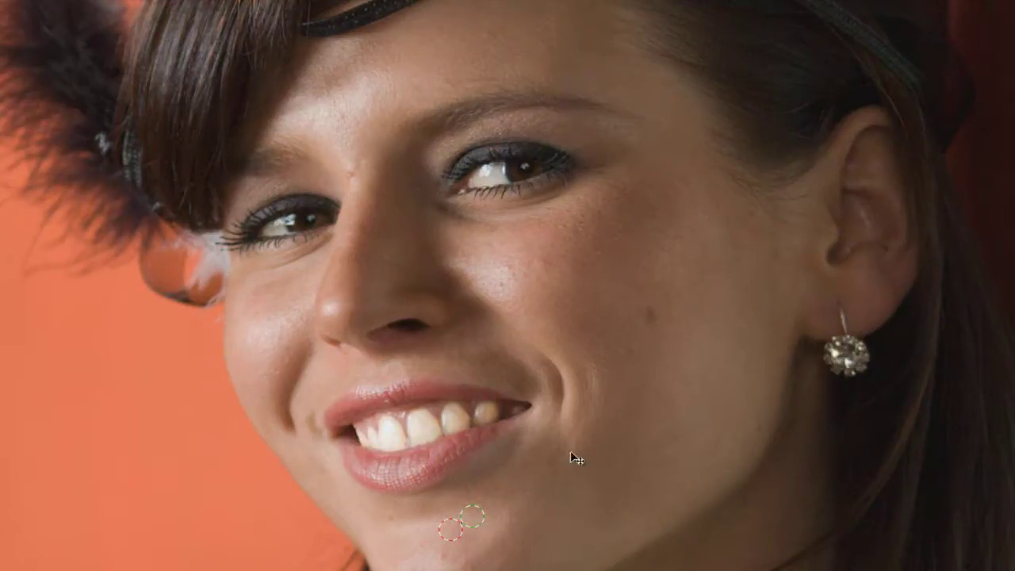
Step: Heal the blemish between the eyebrows with a radius of 3, hide the spot overlay, and check the retouching against the original
left_click(346, 171)
mouse_move(351, 181)
left_mouse_down()
mouse_move(376, 165)
mouse_move(358, 170)
mouse_move(358, 196)
mouse_move(356, 164)
mouse_move(368, 164)
mouse_move(371, 190)
left_mouse_up()
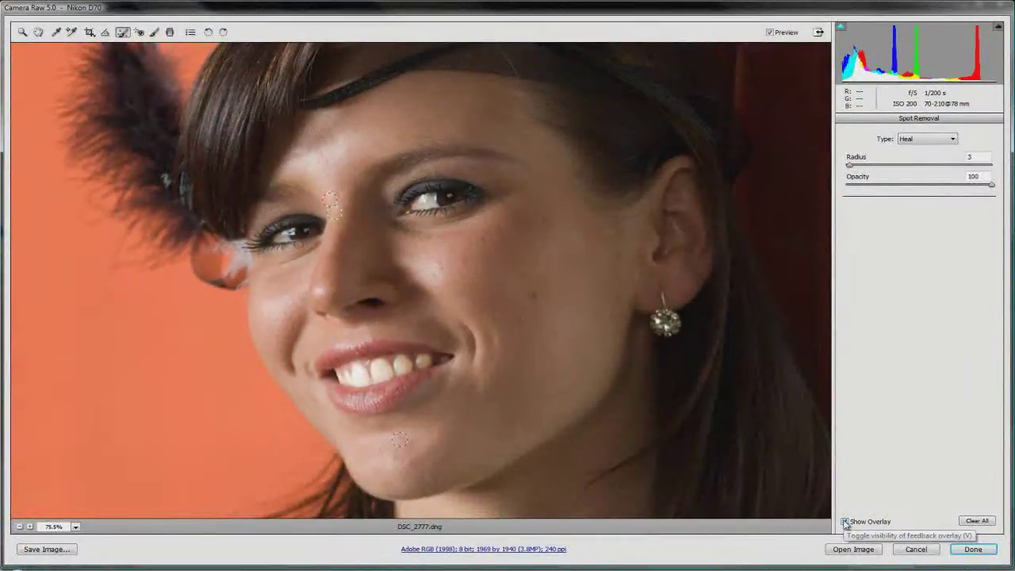
left_click(845, 522)
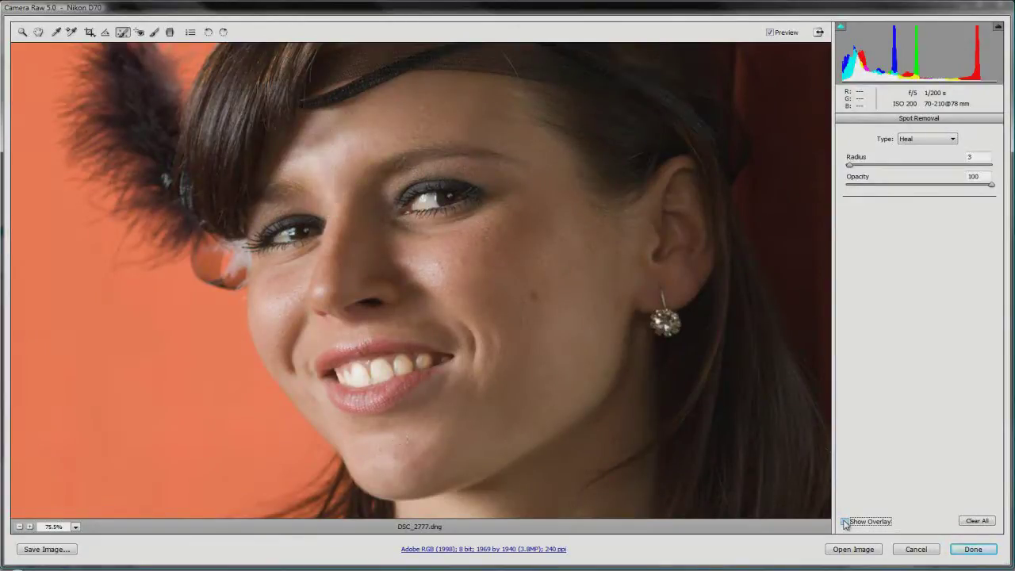
left_click(770, 34)
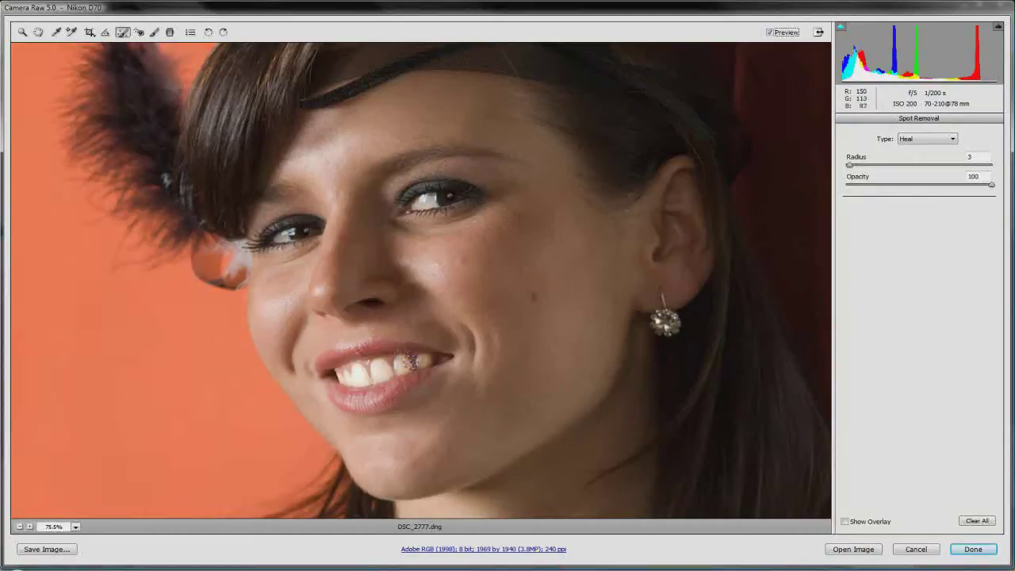
Step: Prepare a new skin-softening brush adjustment with Exposure 0.00, Clarity -44, Flow 28, Auto Mask off and the pins hidden
left_click(155, 33)
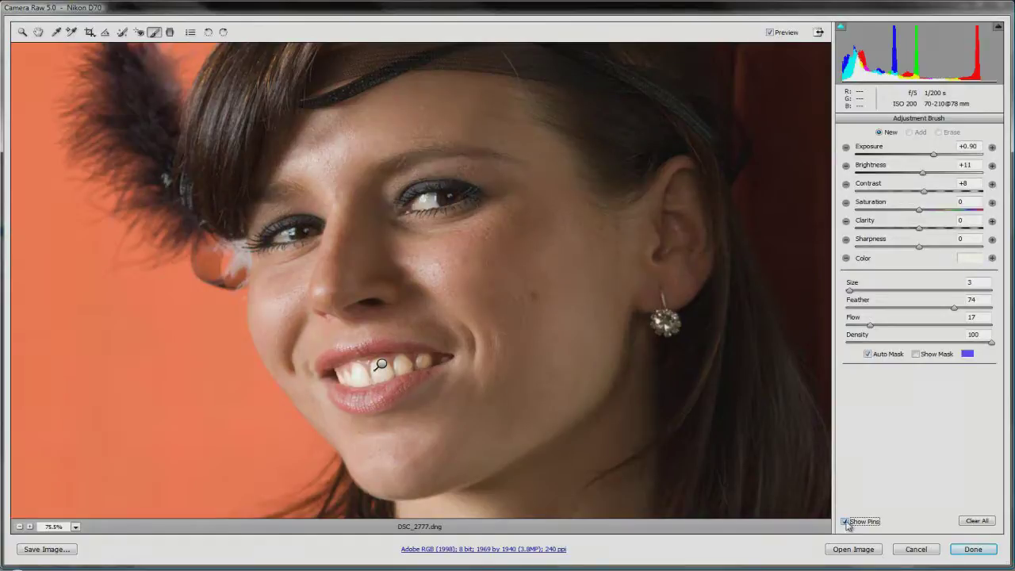
mouse_move(381, 365)
double_click(935, 155)
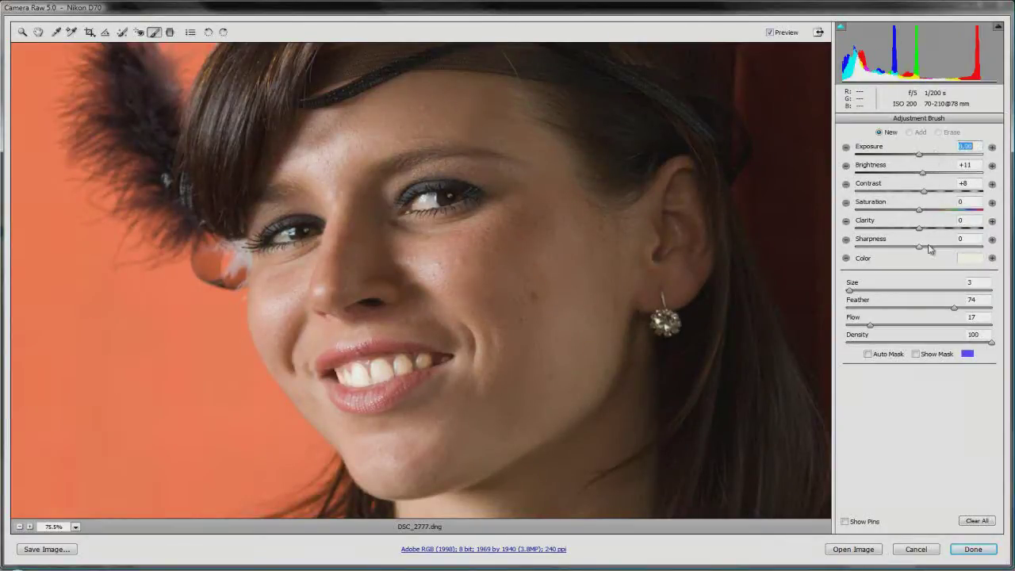
left_click_drag(919, 230, 909, 230)
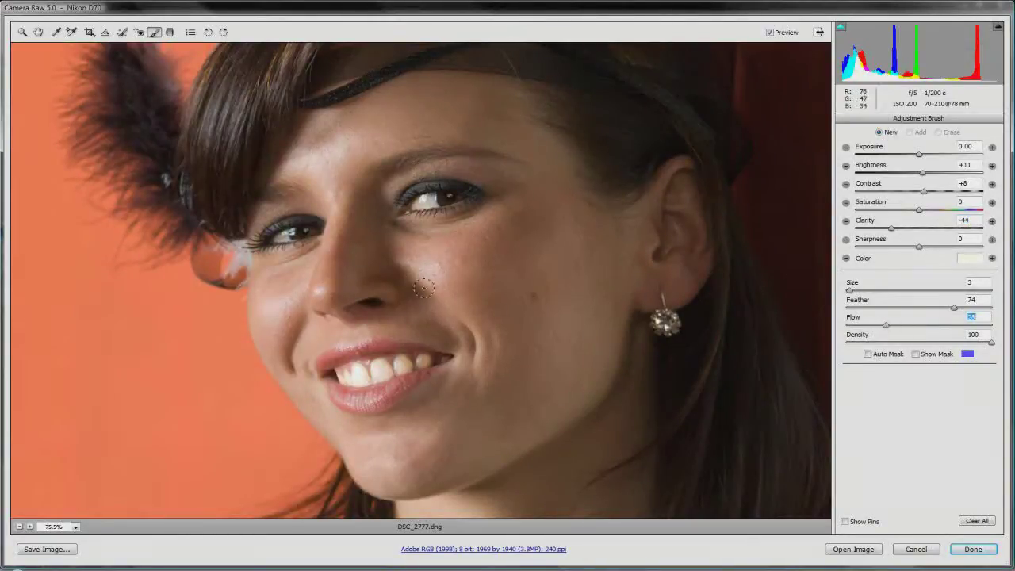
Step: Adjust the softening brush's size to 5 to suit the areas of facial skin
left_click_drag(856, 293, 861, 293)
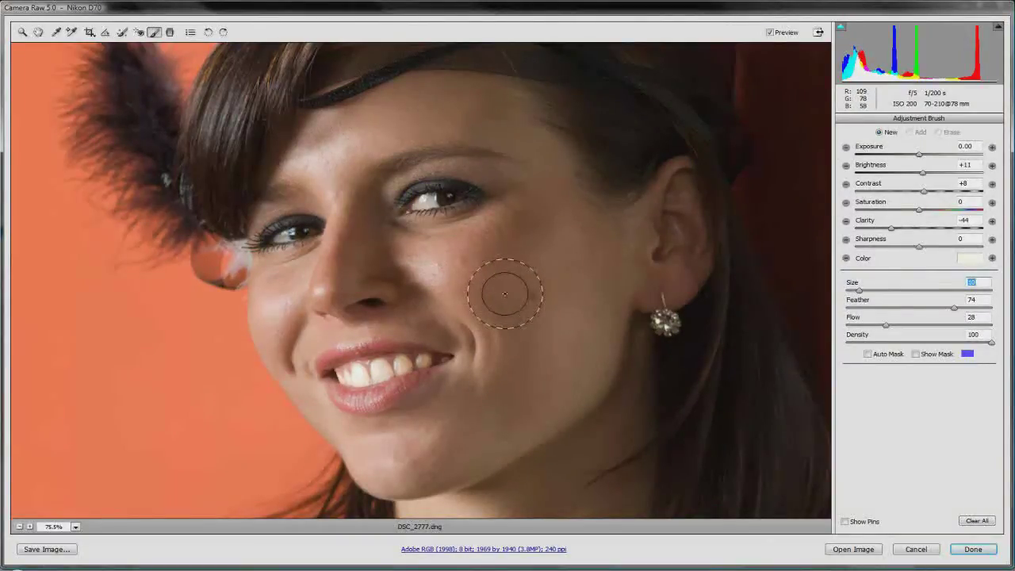
key("bracketleft")
key("bracketleft")
key("bracketleft")
key("bracketleft")
key("bracketleft")
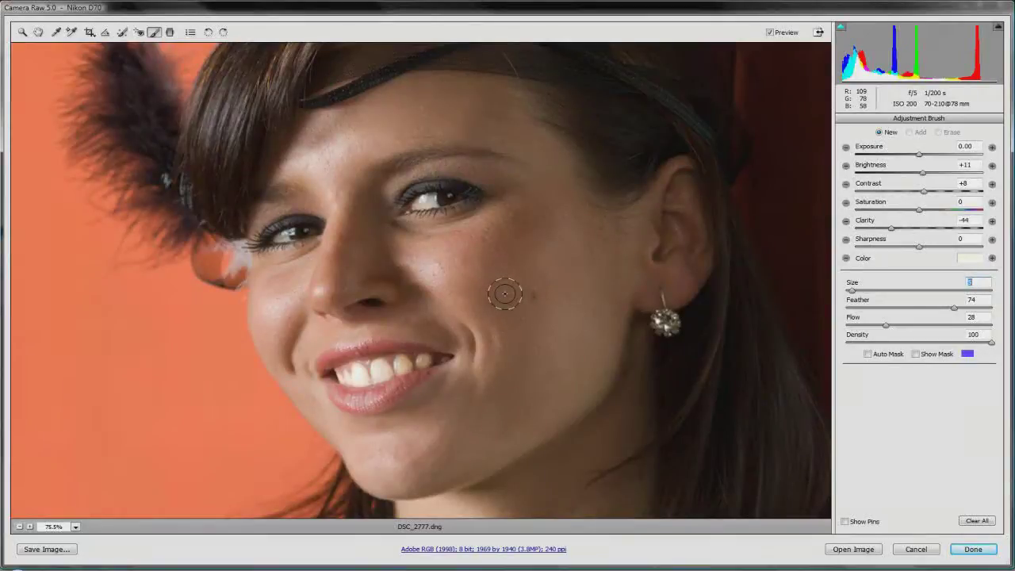
key("bracketleft")
key("bracketright")
key("bracketleft")
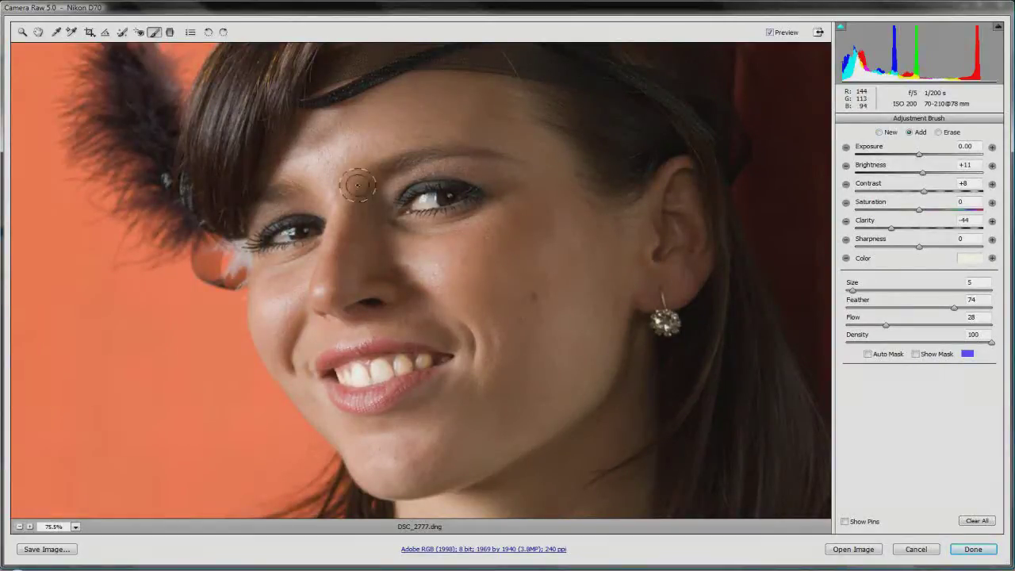
Step: Paint the softening over the forehead, nose and cheeks, resetting its Brightness and Contrast to 0 and raising Flow to 39
mouse_move(355, 187)
left_mouse_down()
mouse_move(347, 262)
mouse_move(348, 189)
mouse_move(340, 276)
left_mouse_up()
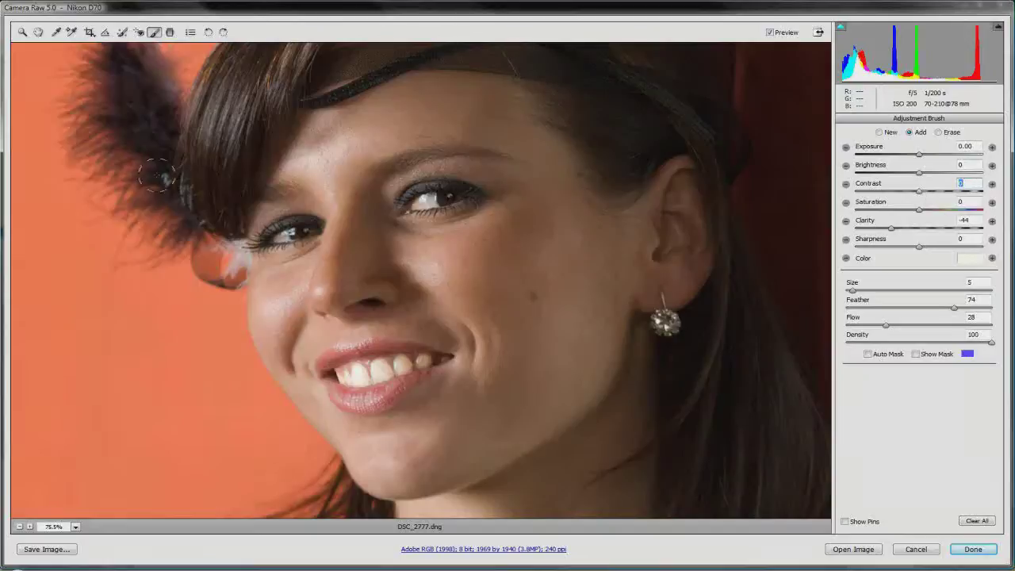
mouse_move(328, 154)
left_mouse_down()
mouse_move(332, 179)
mouse_move(330, 145)
mouse_move(330, 169)
mouse_move(303, 150)
mouse_move(334, 140)
mouse_move(333, 182)
mouse_move(327, 147)
mouse_move(330, 168)
mouse_move(370, 124)
mouse_move(335, 148)
mouse_move(388, 124)
mouse_move(444, 123)
mouse_move(375, 105)
mouse_move(351, 135)
mouse_move(352, 224)
mouse_move(337, 254)
mouse_move(275, 296)
left_mouse_up()
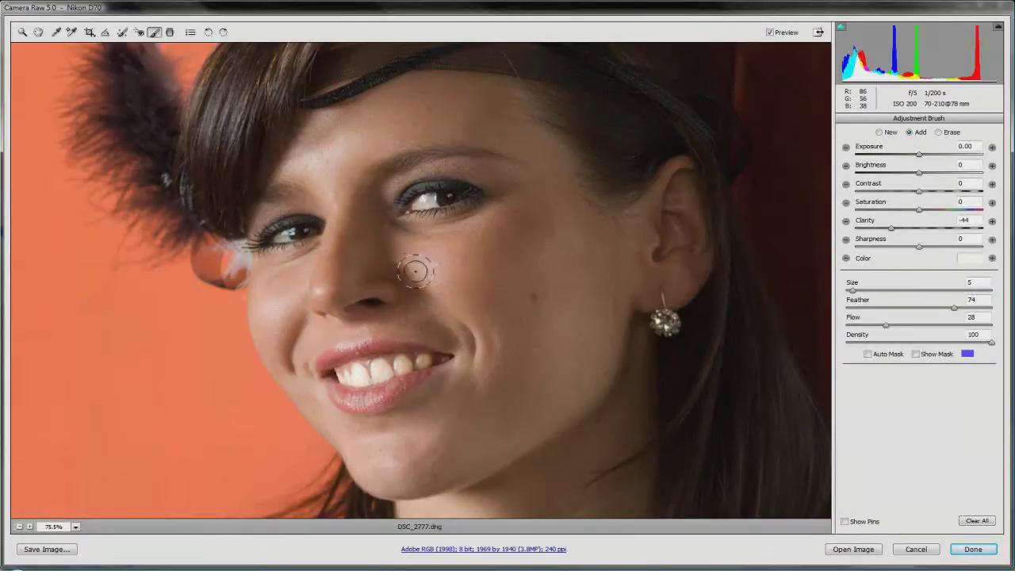
mouse_move(414, 271)
left_mouse_down()
mouse_move(329, 170)
mouse_move(348, 218)
mouse_move(347, 260)
mouse_move(378, 255)
mouse_move(542, 374)
mouse_move(518, 376)
mouse_move(515, 348)
mouse_move(510, 359)
mouse_move(499, 341)
mouse_move(471, 407)
mouse_move(422, 442)
mouse_move(452, 425)
mouse_move(376, 434)
mouse_move(440, 452)
mouse_move(396, 458)
mouse_move(419, 465)
mouse_move(467, 426)
mouse_move(460, 419)
mouse_move(468, 433)
mouse_move(489, 394)
mouse_move(540, 362)
mouse_move(524, 400)
mouse_move(460, 259)
mouse_move(478, 241)
mouse_move(465, 272)
mouse_move(510, 230)
mouse_move(542, 218)
mouse_move(495, 249)
mouse_move(515, 246)
mouse_move(491, 242)
mouse_move(527, 215)
mouse_move(490, 241)
mouse_move(544, 226)
mouse_move(549, 210)
mouse_move(571, 235)
mouse_move(509, 159)
mouse_move(552, 164)
mouse_move(476, 119)
mouse_move(390, 128)
mouse_move(421, 108)
mouse_move(349, 133)
mouse_move(337, 116)
mouse_move(319, 141)
mouse_move(333, 123)
mouse_move(323, 125)
mouse_move(302, 156)
mouse_move(332, 159)
mouse_move(340, 199)
mouse_move(315, 272)
mouse_move(276, 308)
mouse_move(280, 317)
mouse_move(267, 301)
mouse_move(321, 276)
mouse_move(421, 265)
mouse_move(348, 262)
mouse_move(341, 194)
mouse_move(330, 289)
mouse_move(336, 277)
mouse_move(420, 314)
mouse_move(407, 320)
mouse_move(420, 312)
mouse_move(423, 268)
mouse_move(462, 270)
mouse_move(437, 281)
left_mouse_up()
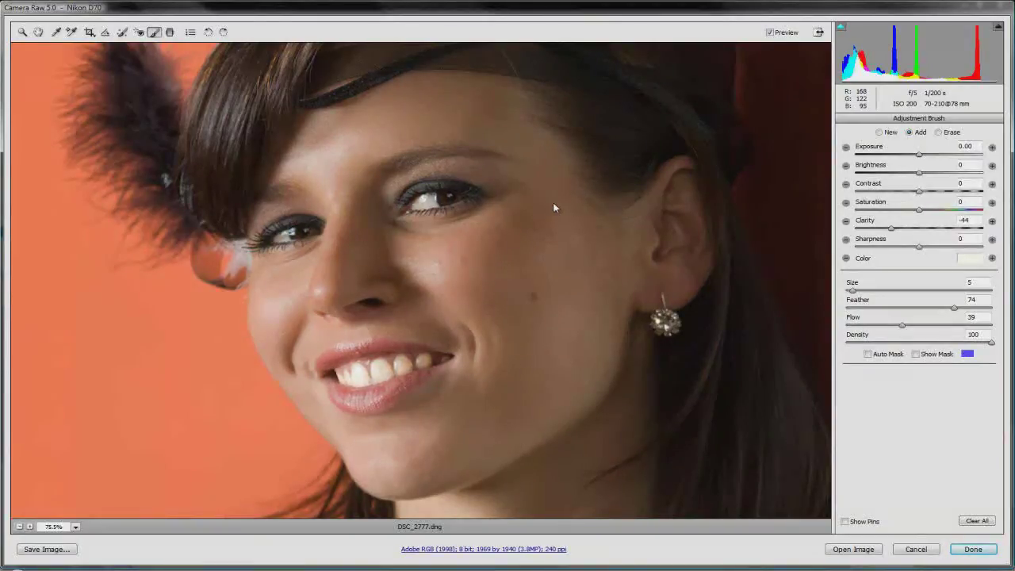
Step: Compare the skin with and without the softening, first on the whole face and again on the cheek at 300% zoom
left_click(769, 34)
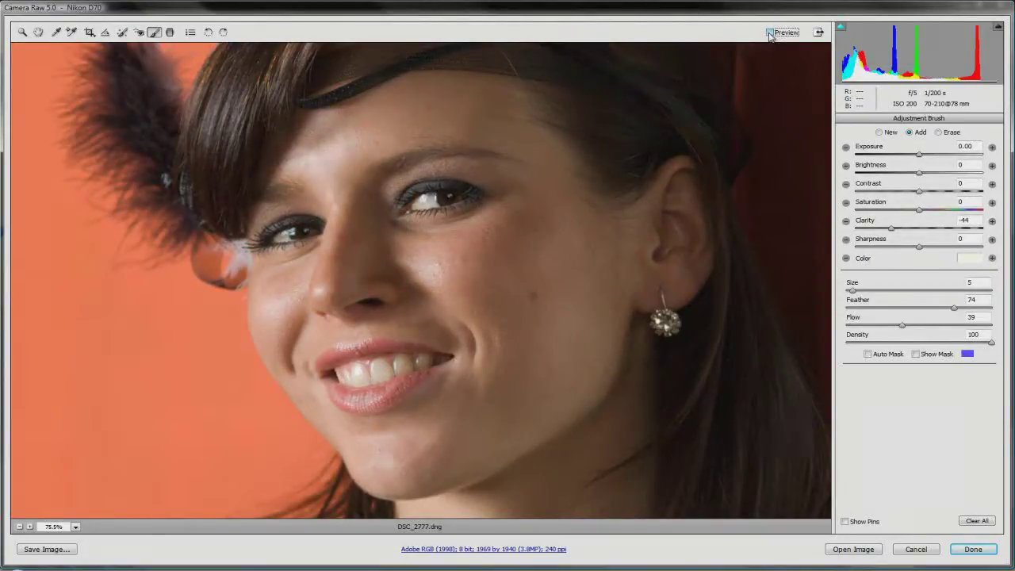
left_click(769, 34)
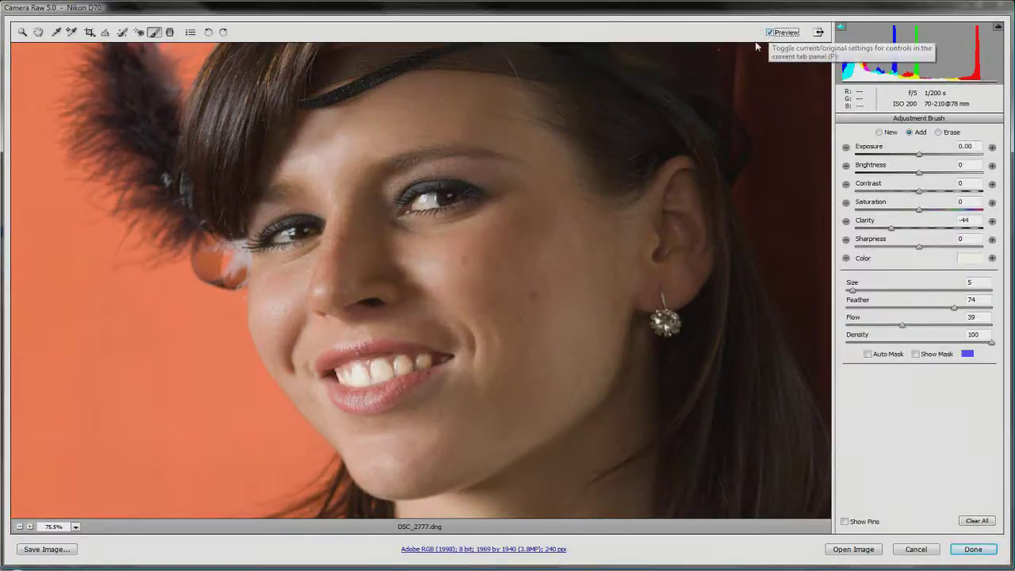
left_click(76, 527)
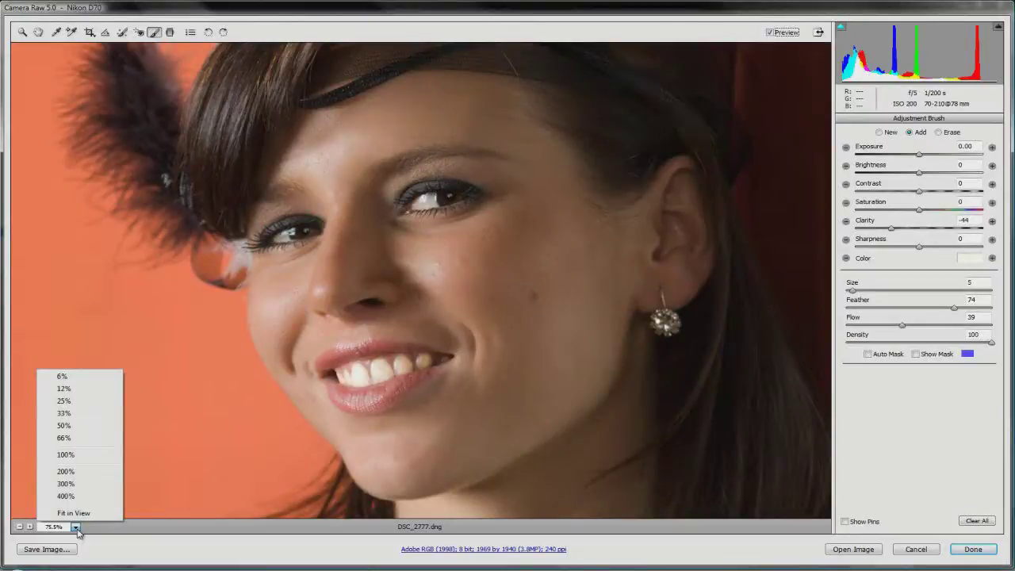
left_click(77, 484)
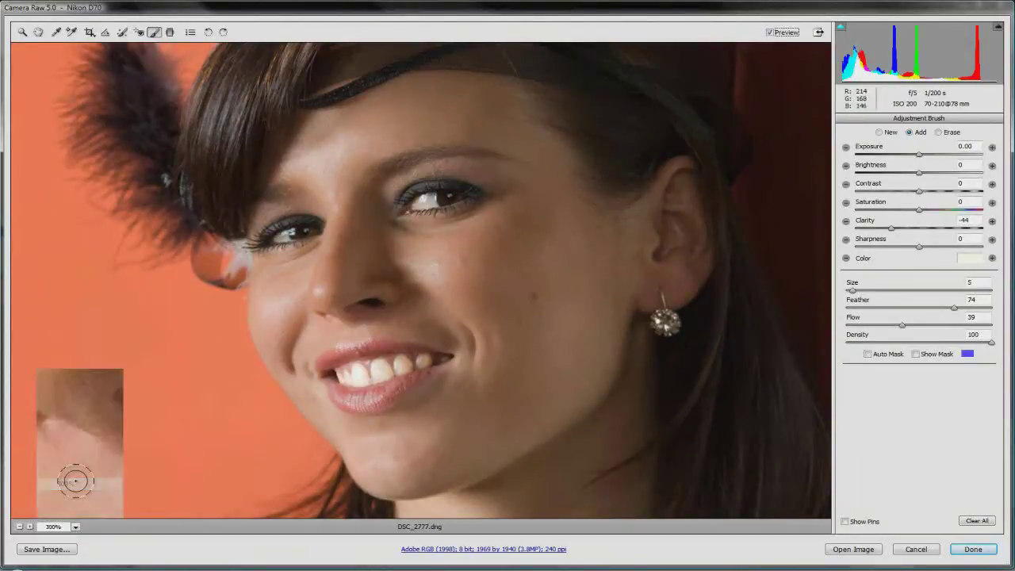
left_click(769, 32)
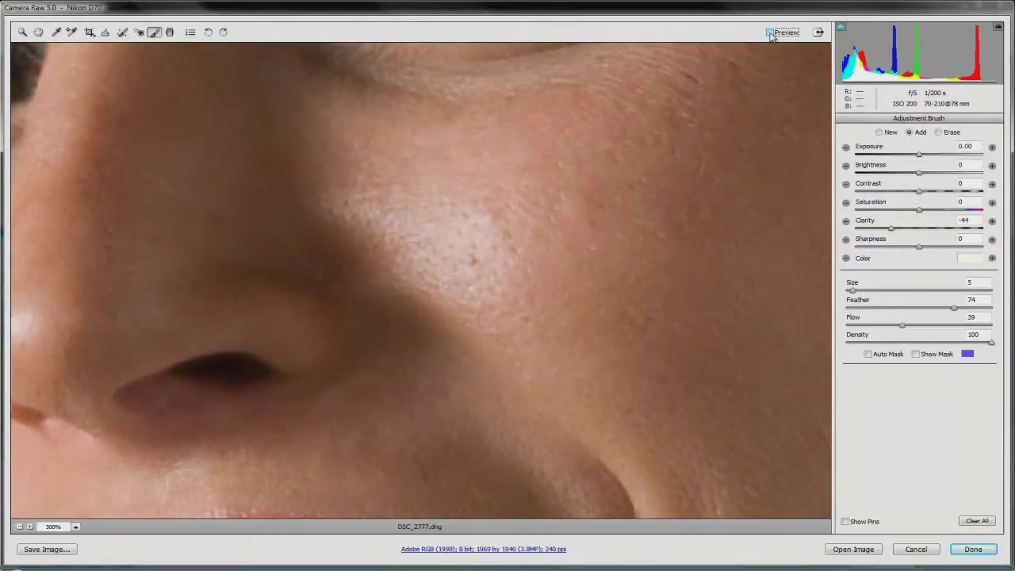
left_click(769, 32)
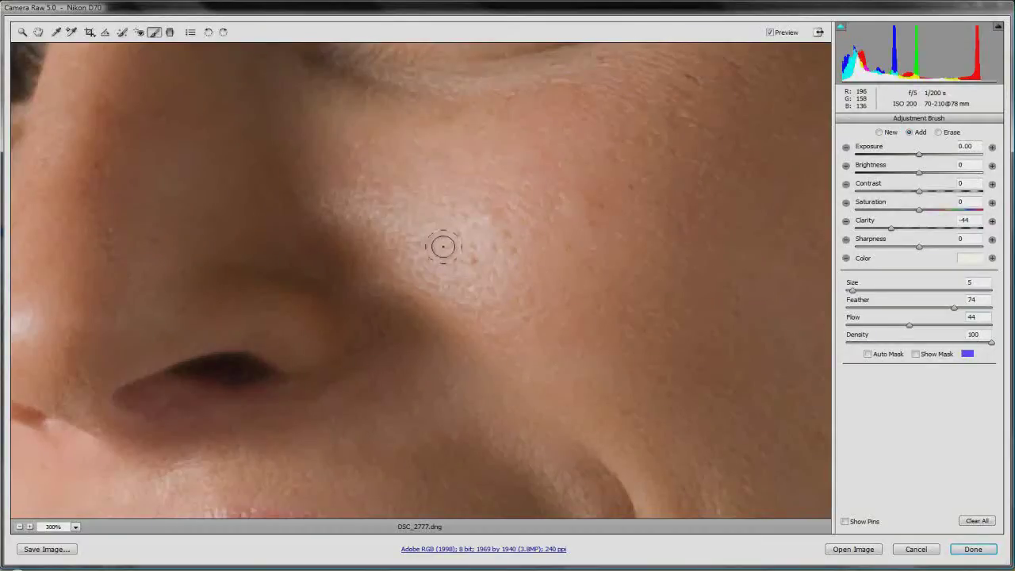
left_click(770, 32)
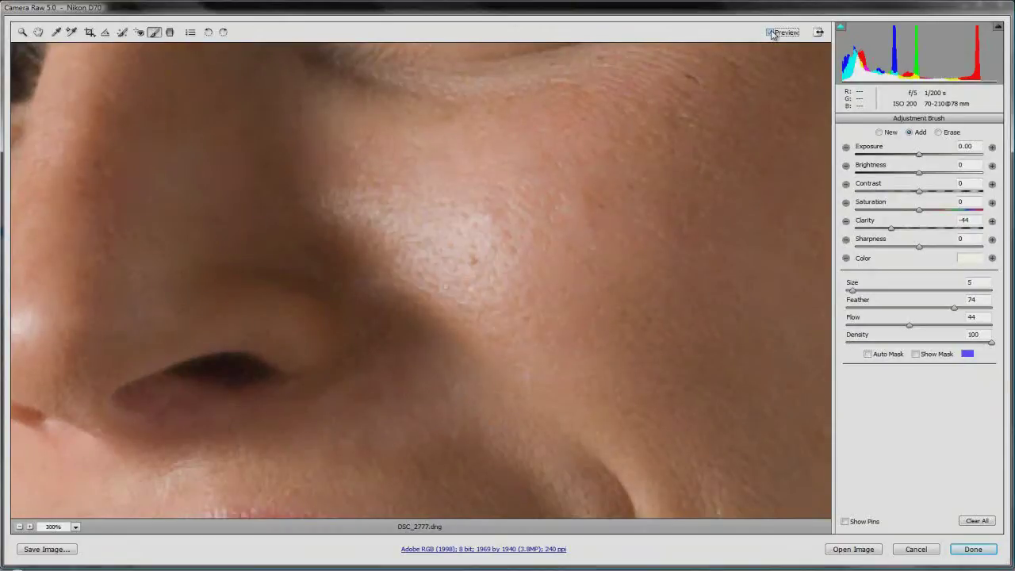
left_click(770, 32)
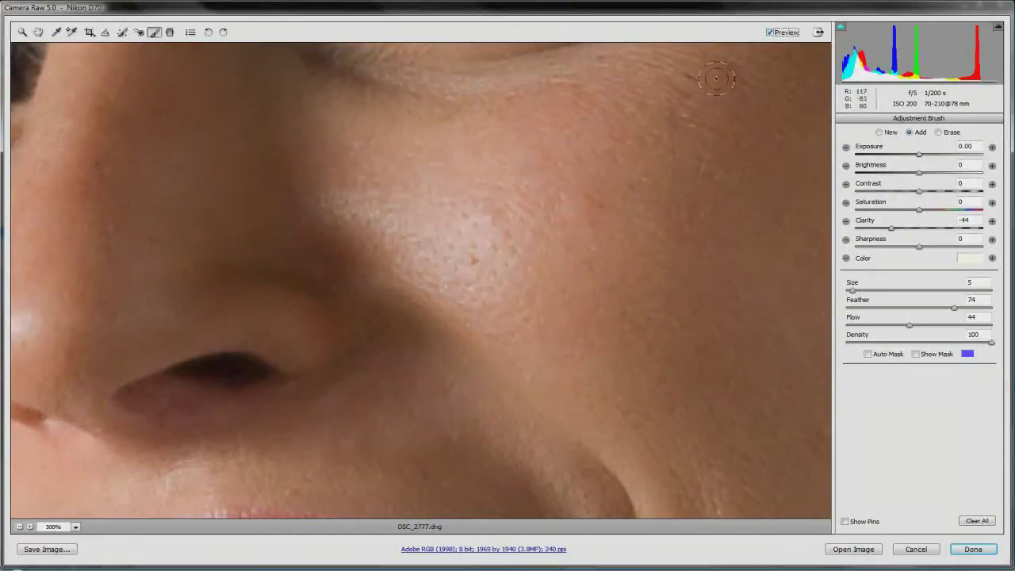
Step: Fit the whole portrait in view and compare it with the preview off and on, in the basic view and under the Adjustment Brush
double_click(38, 32)
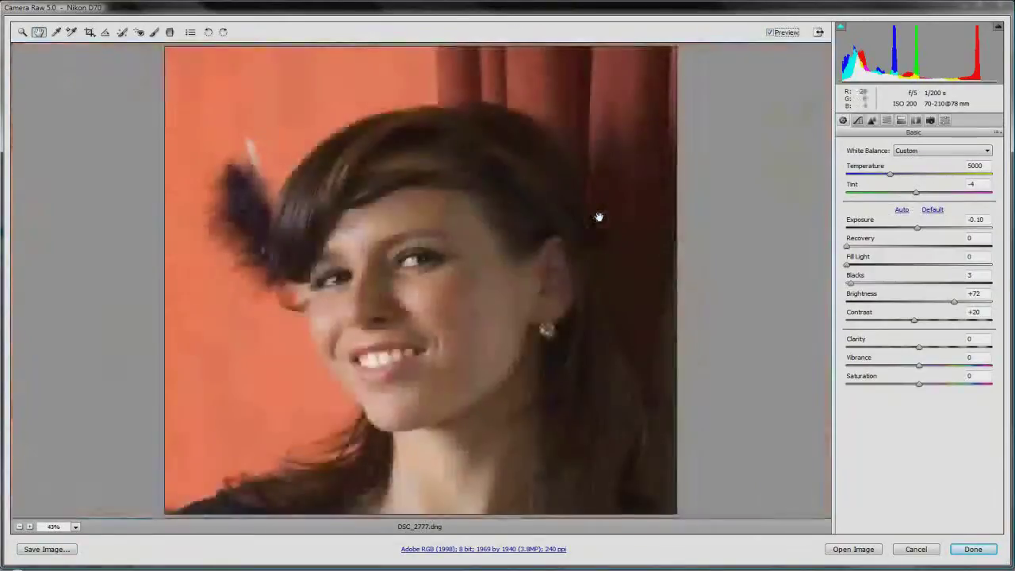
left_click(770, 34)
left_click(769, 33)
left_click(123, 33)
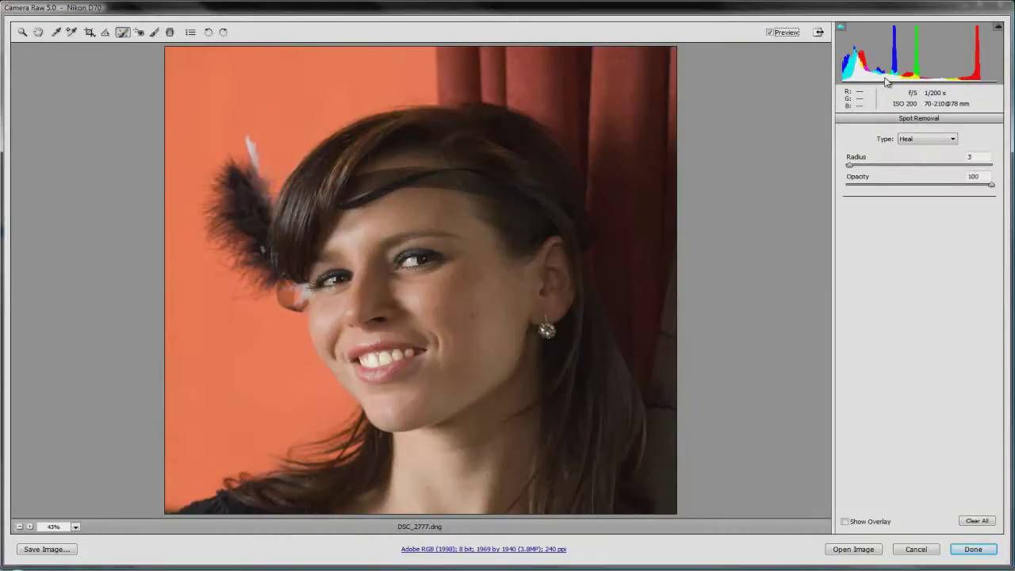
left_click(154, 32)
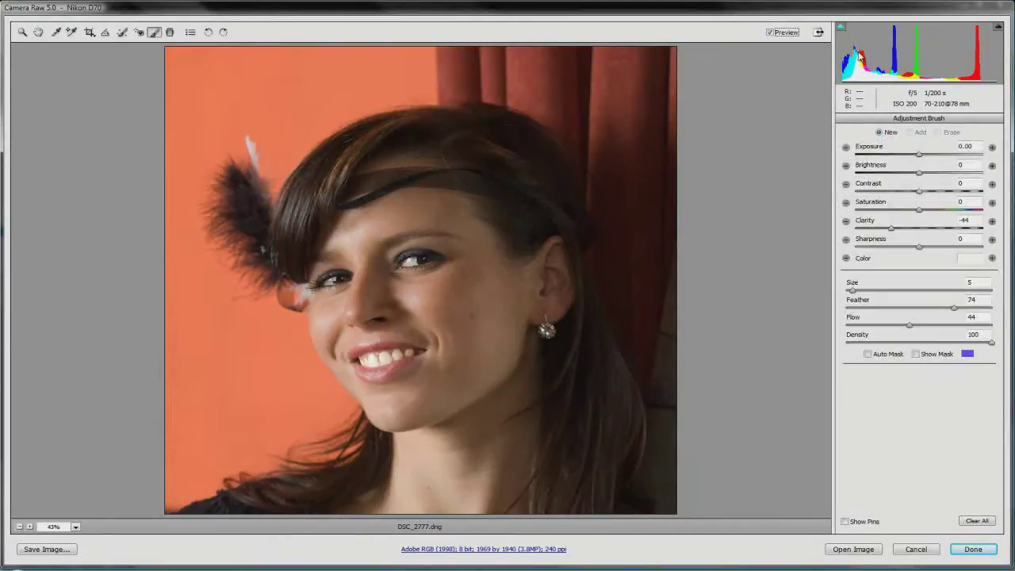
left_click(770, 32)
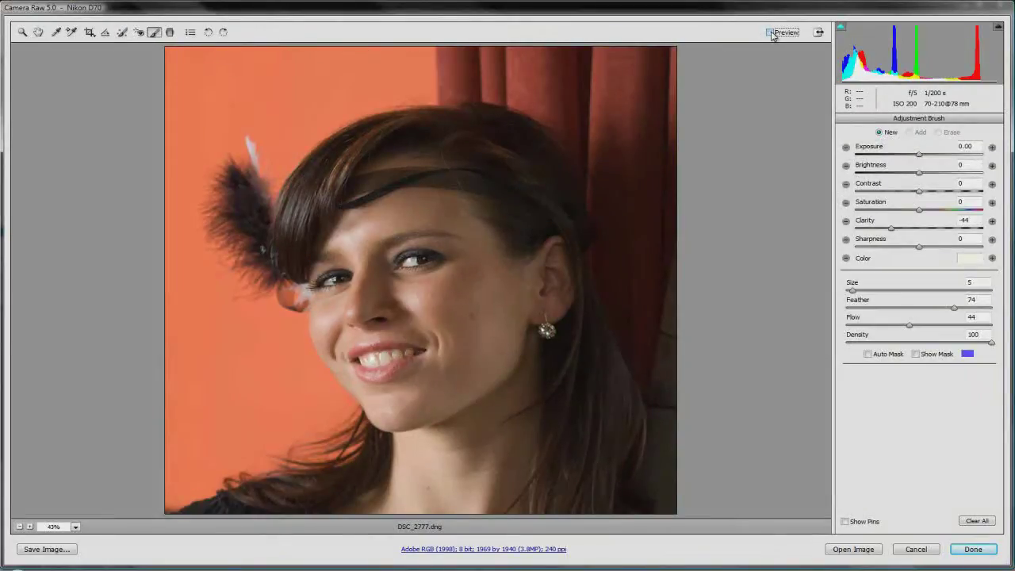
left_click(769, 33)
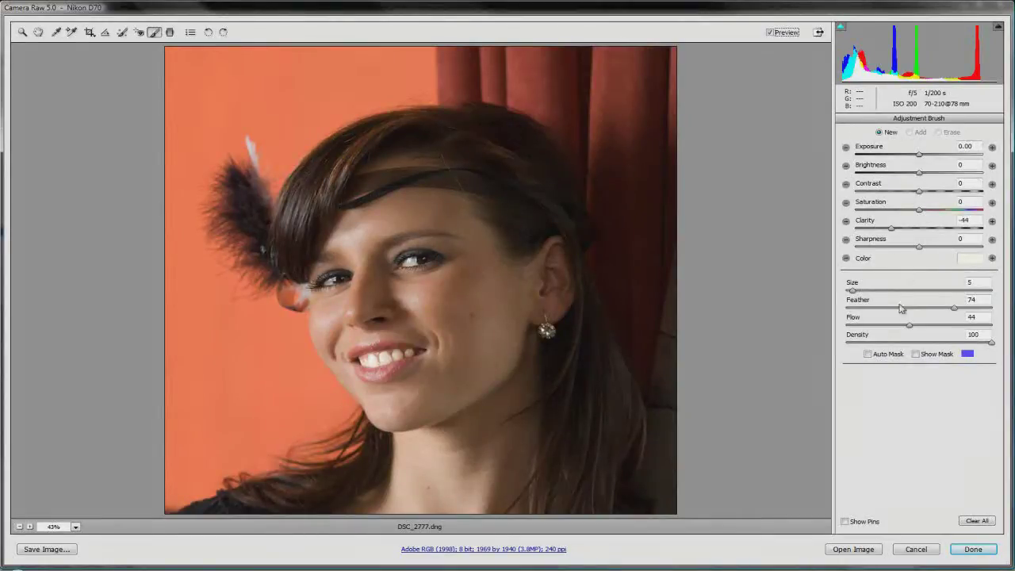
Step: Set up a new brush adjustment for lightening the hair with Clarity 0, Exposure +0.80 and Brightness +11
double_click(891, 228)
left_click_drag(920, 156, 934, 161)
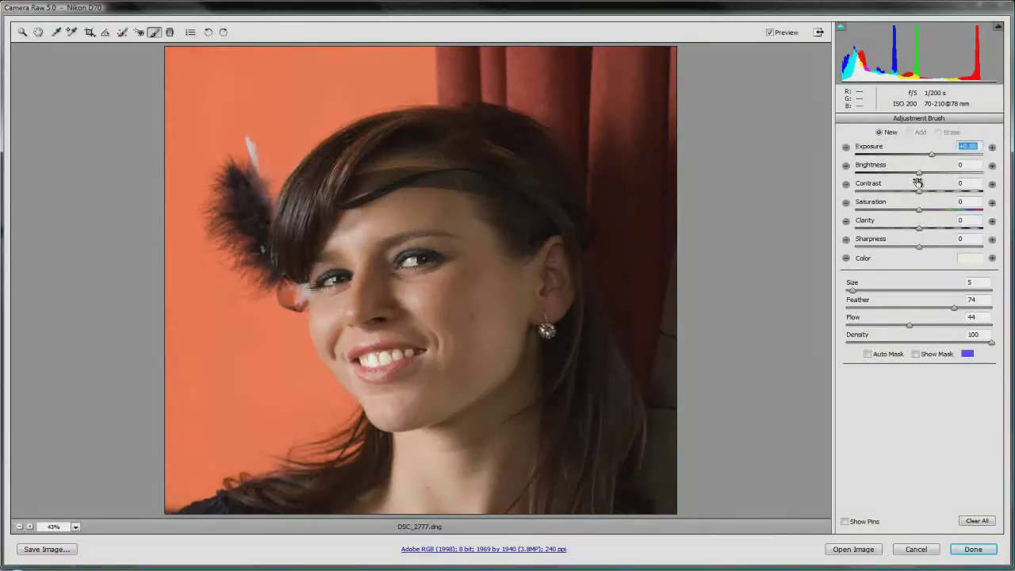
left_click(920, 175)
left_click_drag(921, 178, 925, 177)
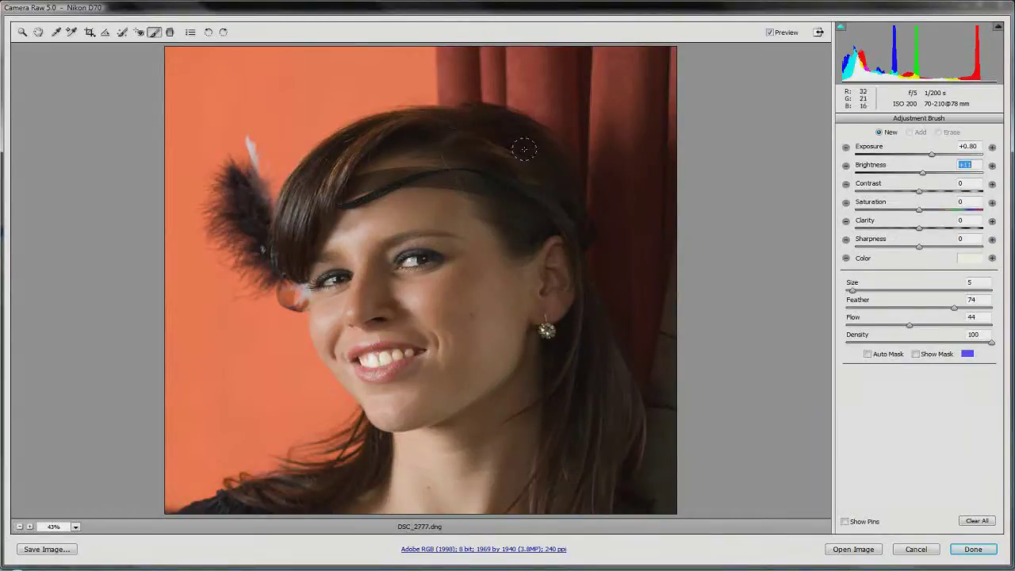
Step: Paint the lightening adjustment over the long dark hair beside the neck and the hair on top of the head
left_click(610, 442)
left_click_drag(610, 430, 625, 416)
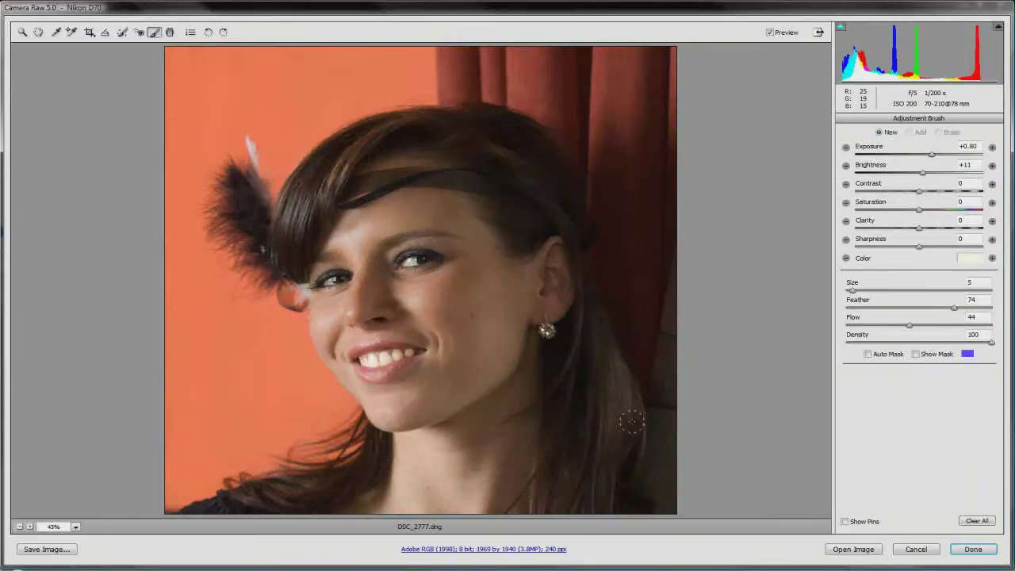
left_click(630, 219)
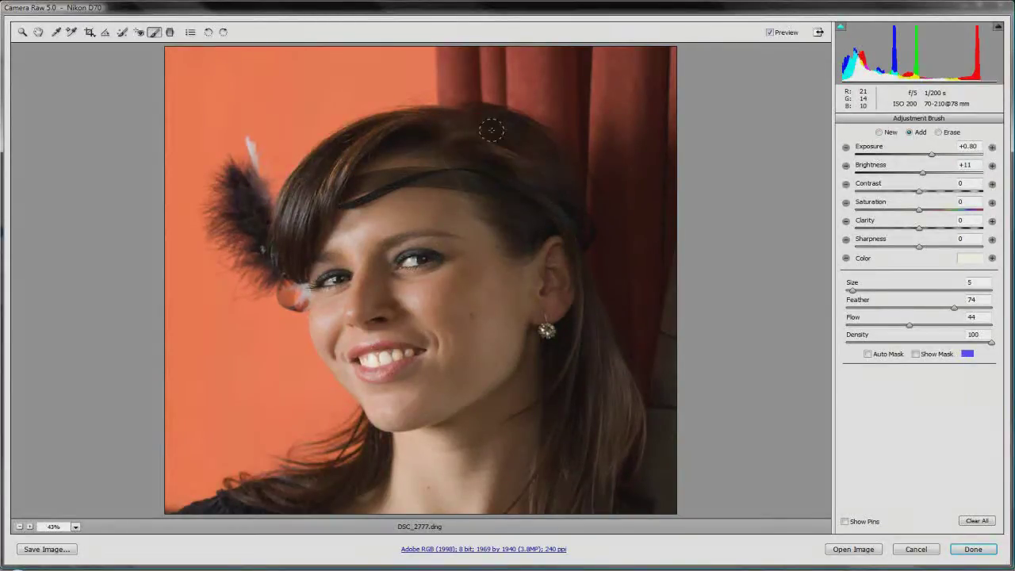
left_click_drag(522, 154, 538, 172)
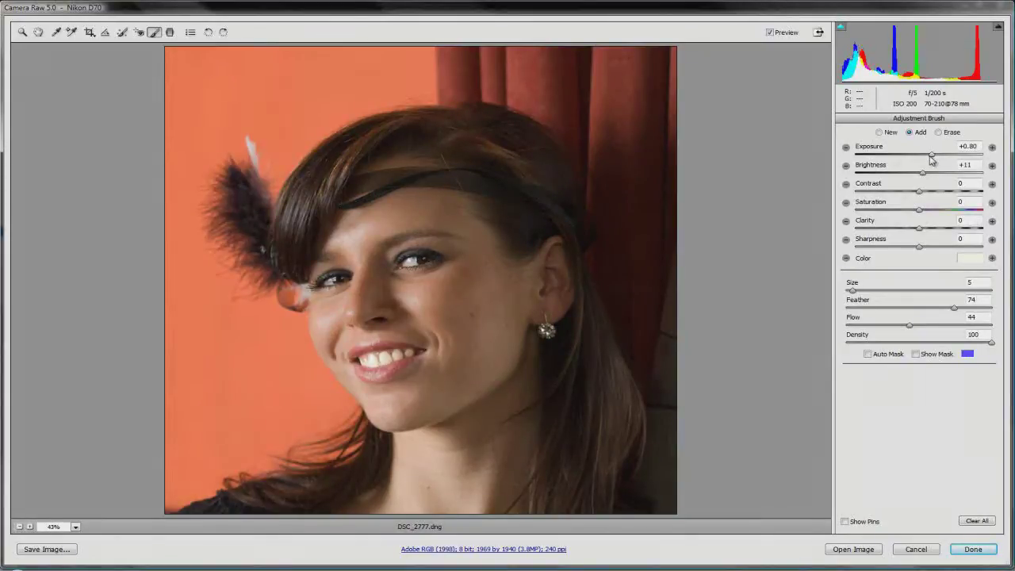
Step: Reduce the hair adjustment's exposure to +0.25 and compare the portrait with the preview off and on
left_click_drag(933, 159, 925, 161)
left_click(767, 34)
left_click(767, 33)
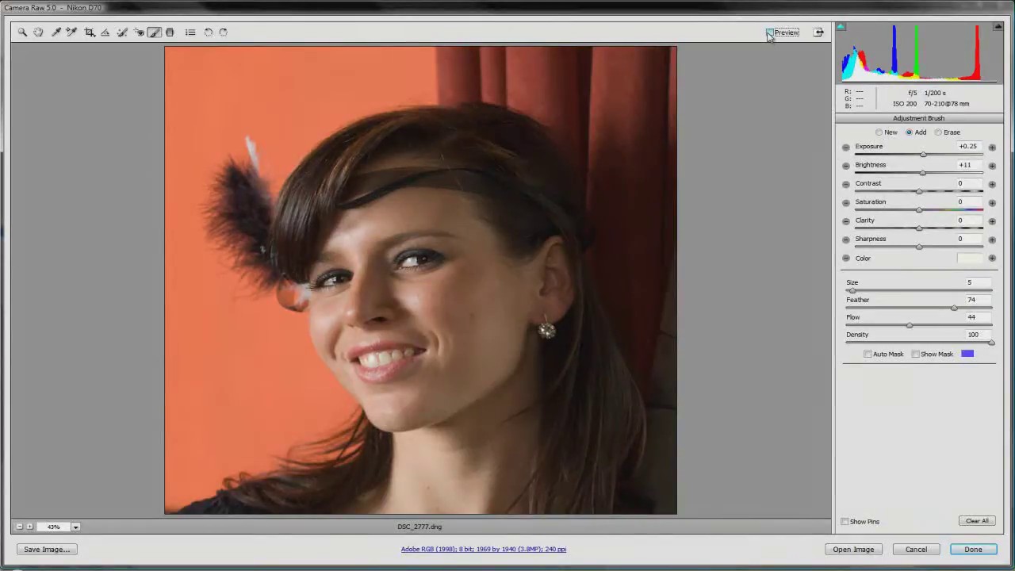
Step: Paint the lightening adjustment over the fringe up to the top of the head and compare the portrait with the preview off and on
left_click(768, 33)
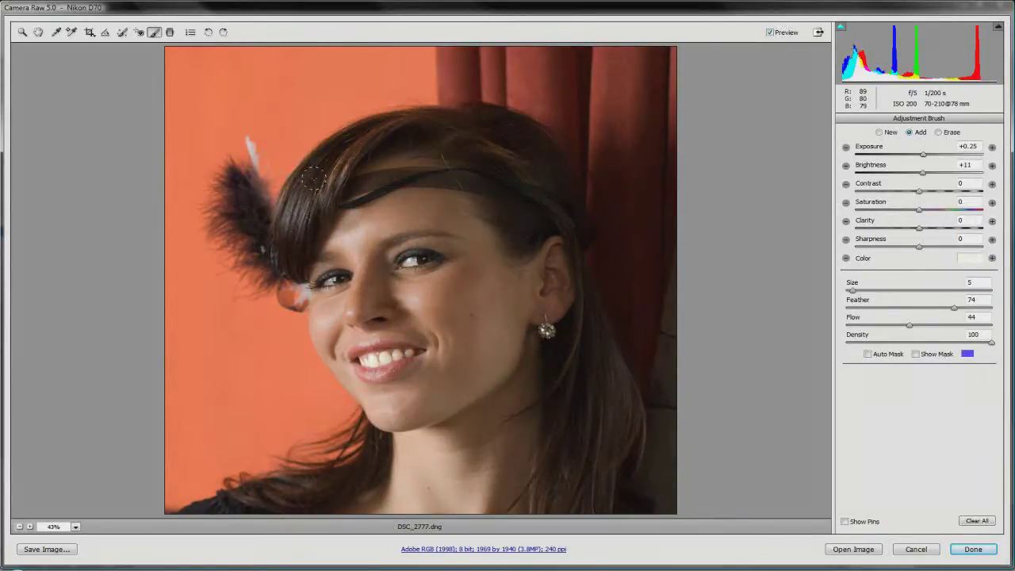
mouse_move(313, 179)
left_mouse_down()
mouse_move(294, 226)
mouse_move(382, 131)
left_mouse_up()
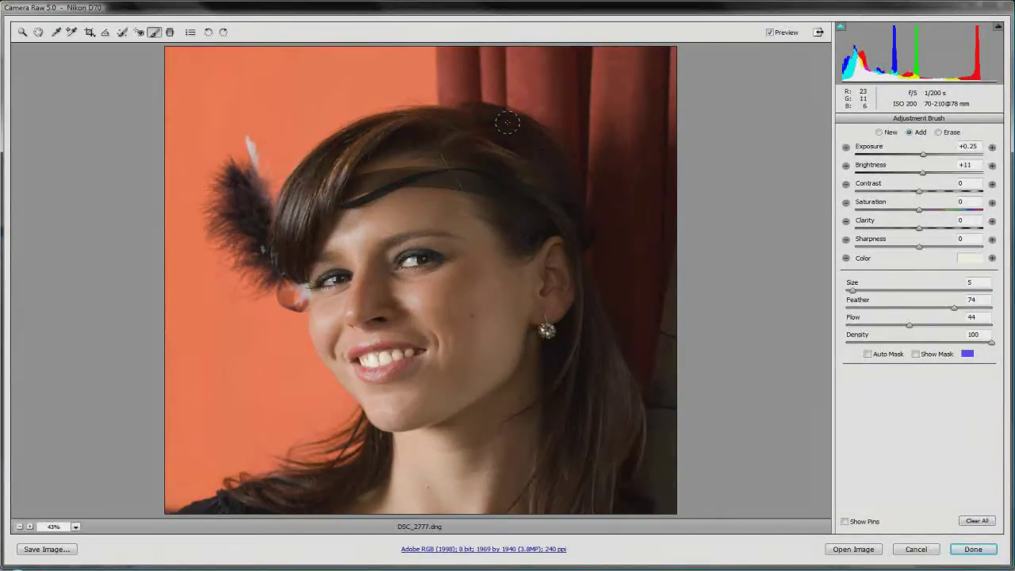
left_click(770, 32)
left_click(770, 33)
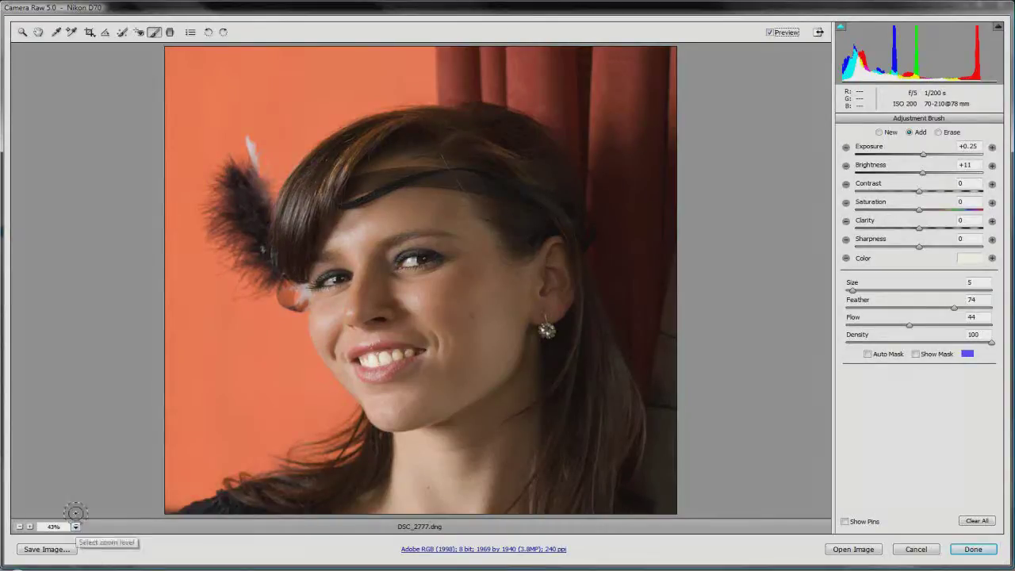
Step: Set up a new brush adjustment for the eyes with Exposure +0.65, Clarity +6 and Sharpness +13
left_click(22, 31)
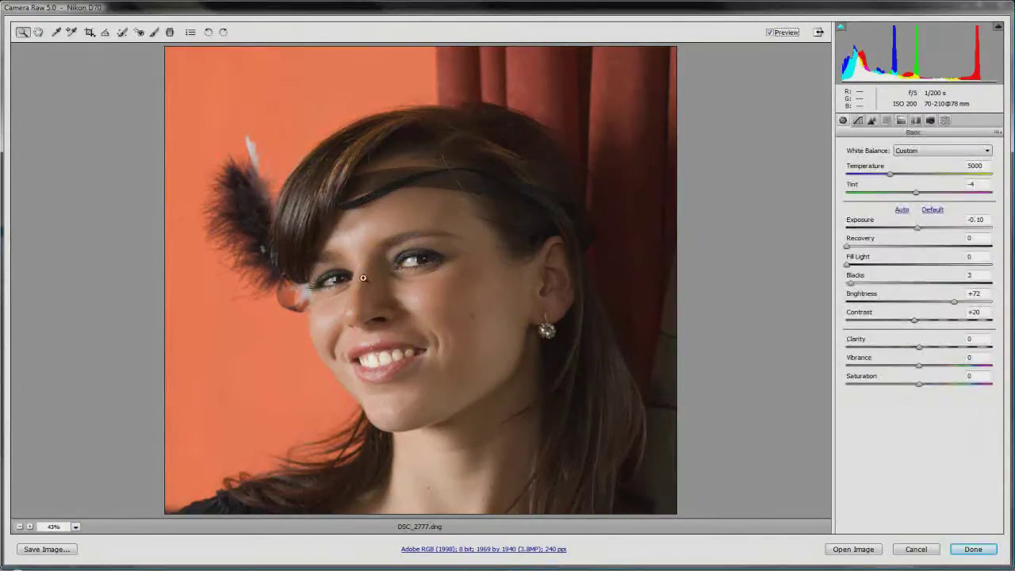
left_click_drag(294, 239, 478, 313)
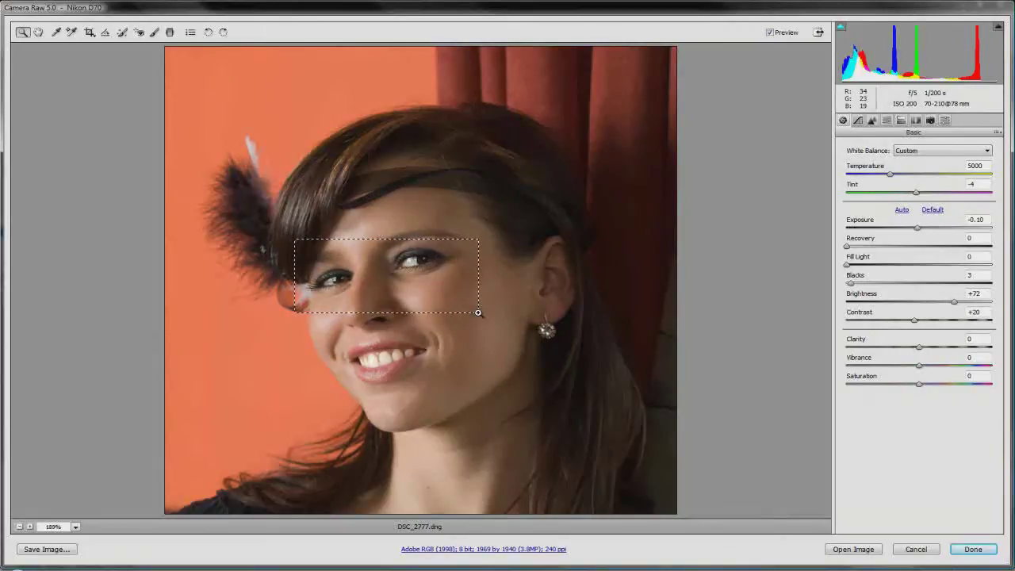
left_click_drag(586, 325, 578, 333)
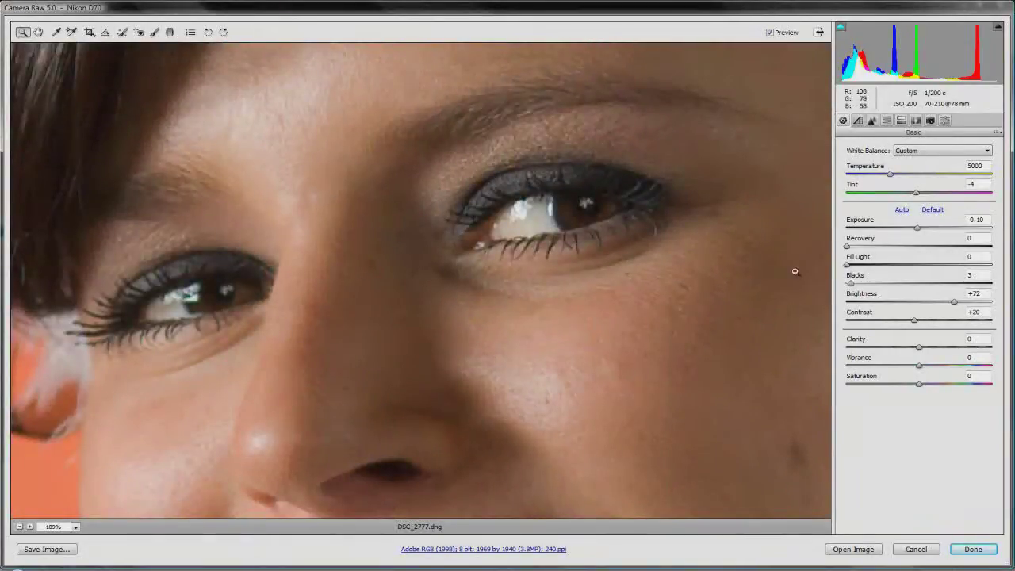
left_click(153, 32)
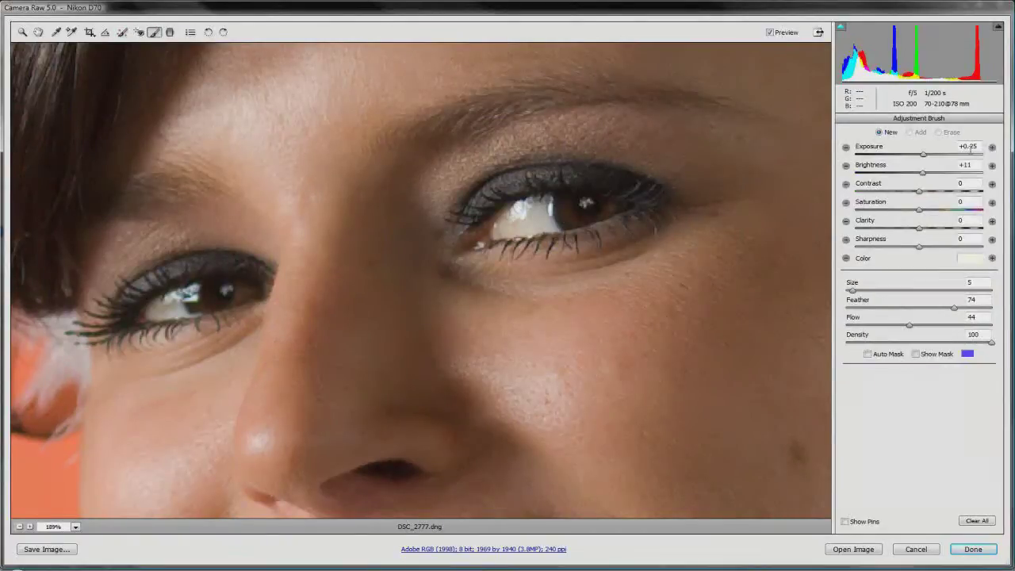
left_click(924, 158)
left_click_drag(928, 157, 932, 158)
left_click_drag(920, 229, 925, 249)
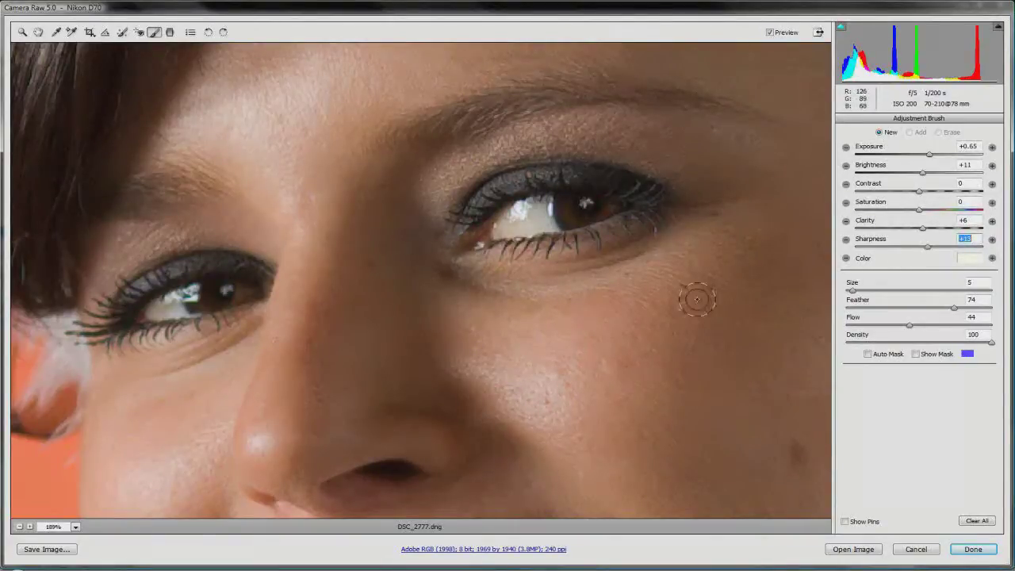
Step: Reduce the brush size to 3 and paint the brightening adjustment over the irises of both eyes
key("bracketleft")
key("bracketleft")
key("bracketright")
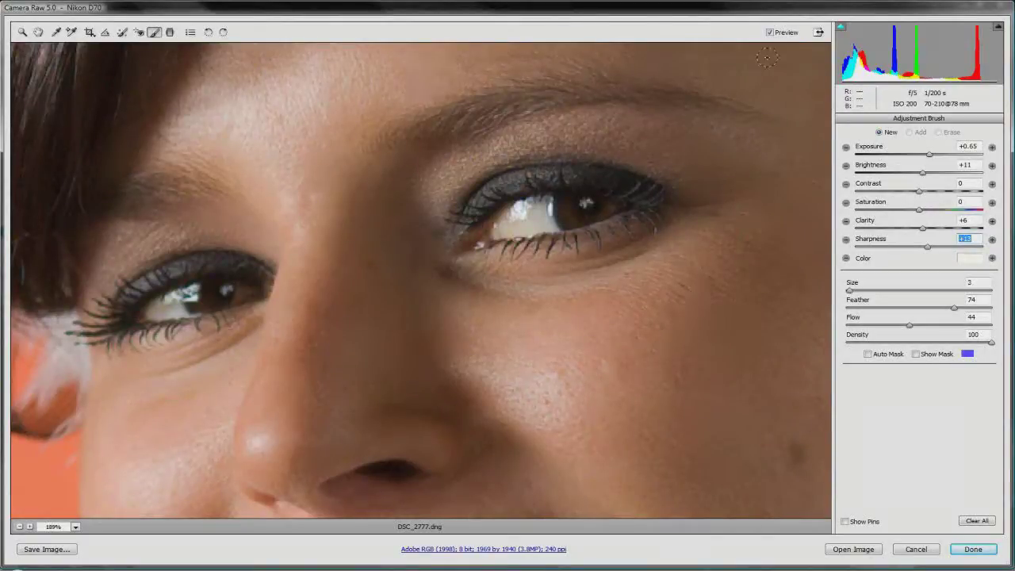
mouse_move(568, 204)
left_mouse_down()
mouse_move(605, 220)
mouse_move(605, 209)
left_mouse_up()
mouse_move(238, 304)
left_mouse_down()
mouse_move(209, 295)
mouse_move(205, 284)
mouse_move(216, 300)
mouse_move(241, 298)
left_mouse_up()
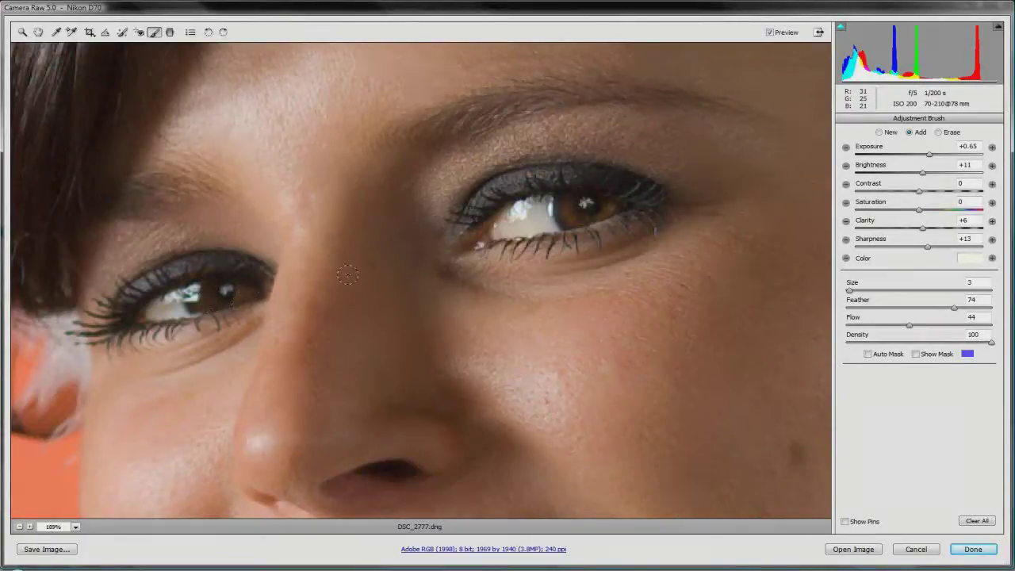
mouse_move(563, 236)
left_mouse_down()
mouse_move(557, 208)
mouse_move(624, 208)
mouse_move(615, 214)
left_mouse_up()
Step: Show the mask overlay, erase the spill around the irises from the eye adjustment, and hide the overlay again
left_click(916, 356)
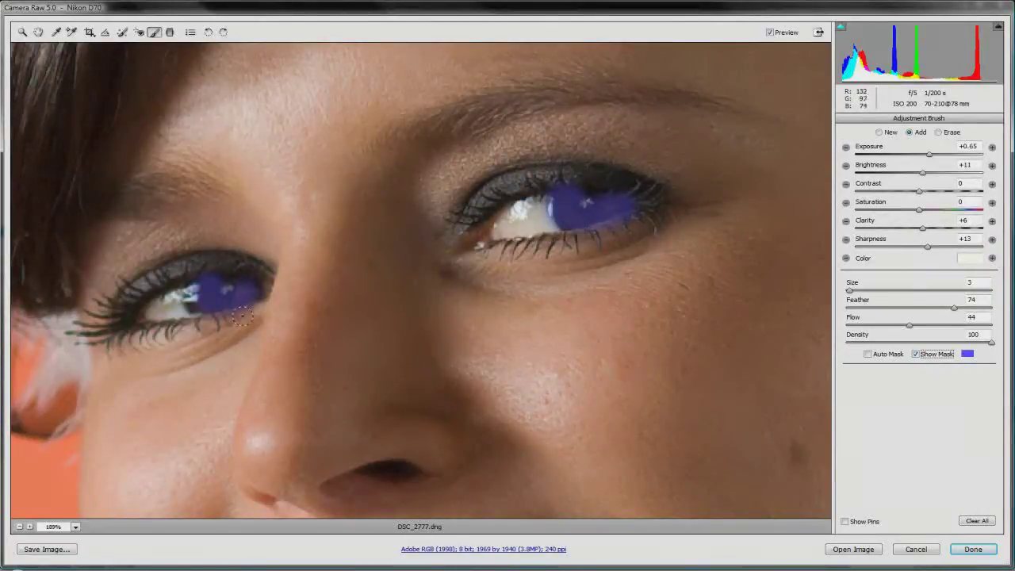
left_click(940, 131)
left_click_drag(630, 235, 599, 236)
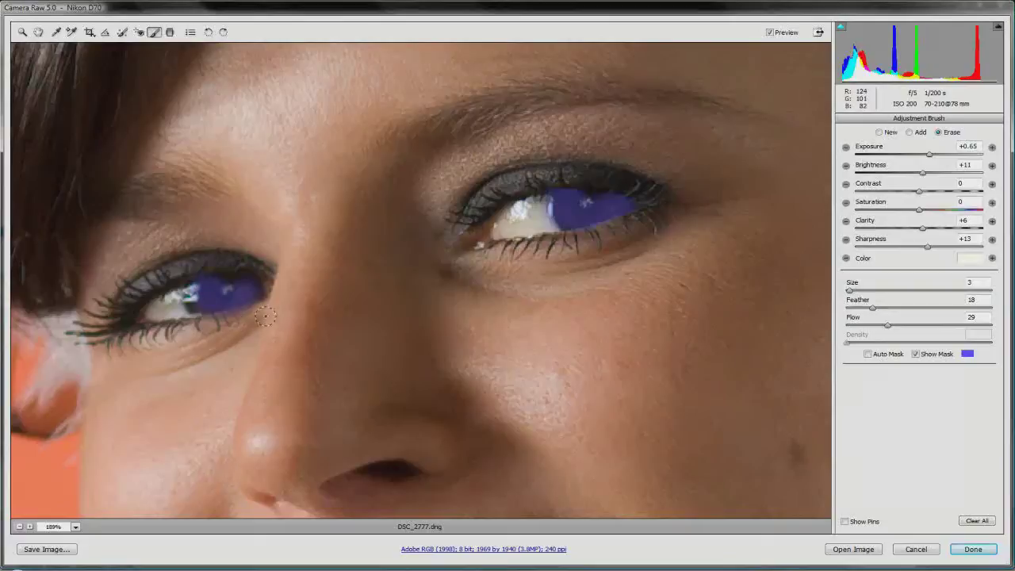
left_click(915, 353)
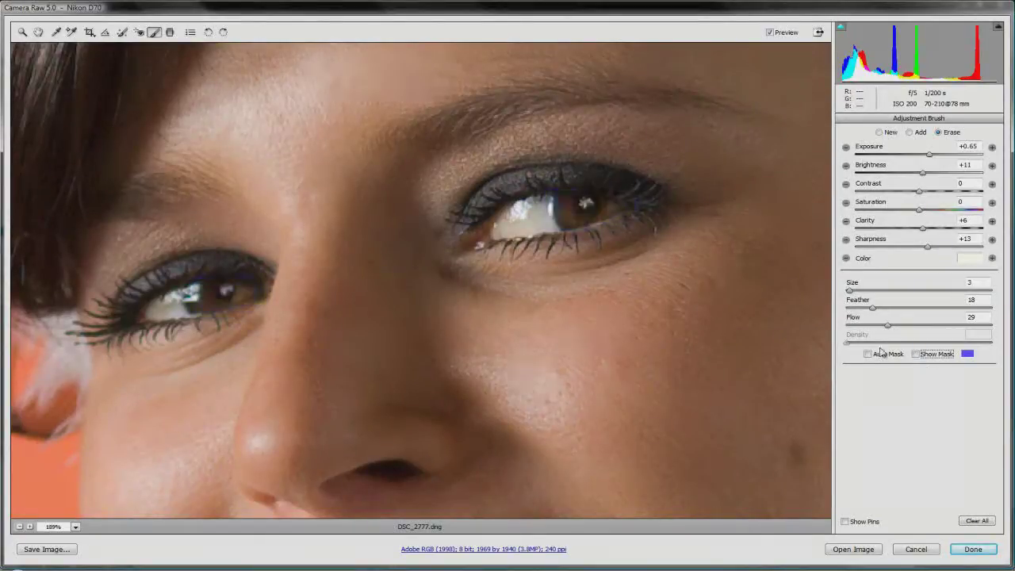
Step: Compare the eye retouching up close and in the whole portrait with the Adjustment Brush preview off and on
left_click(770, 33)
left_click(769, 33)
left_click(38, 32)
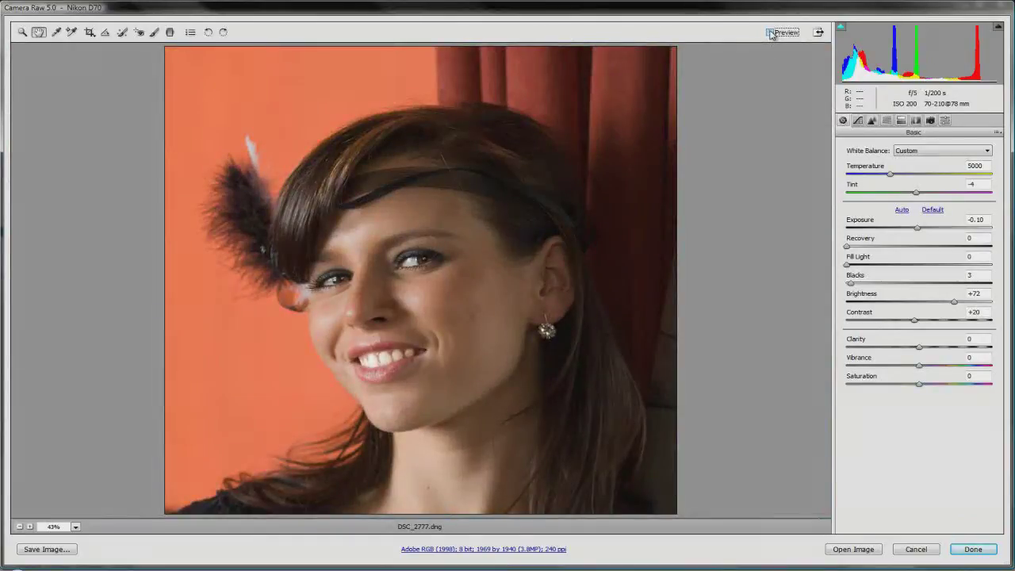
left_click(154, 31)
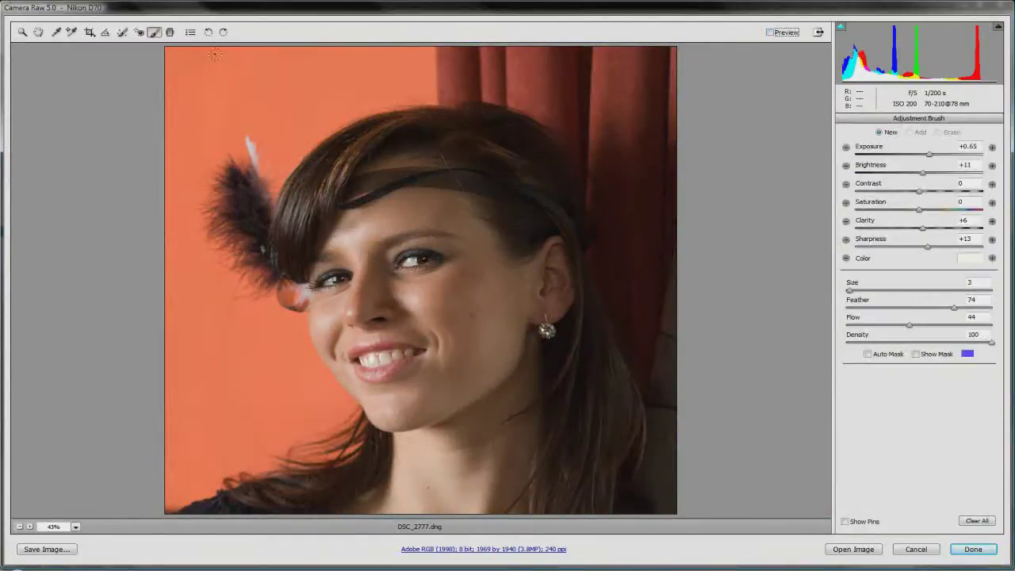
left_click(769, 32)
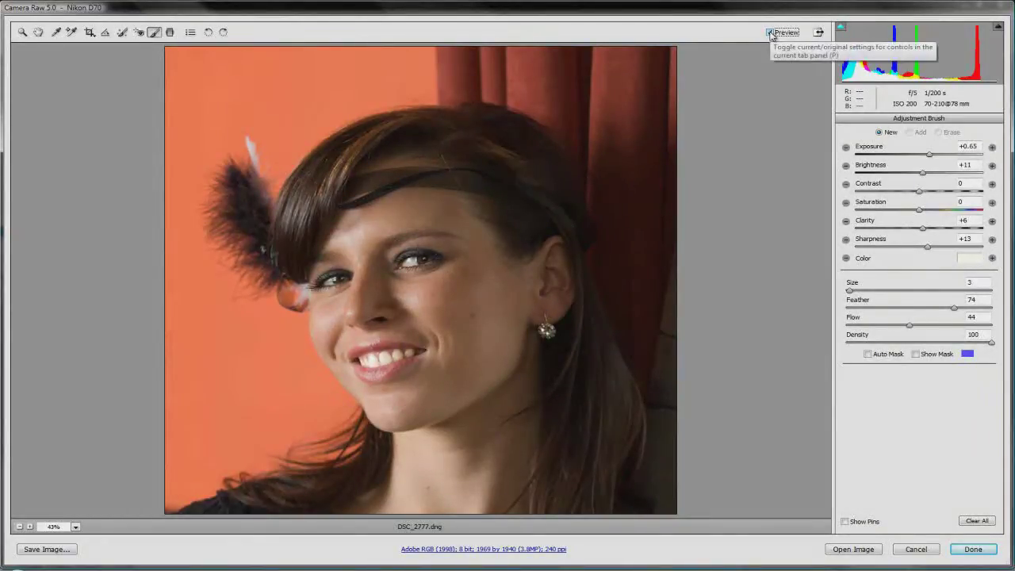
left_click(769, 32)
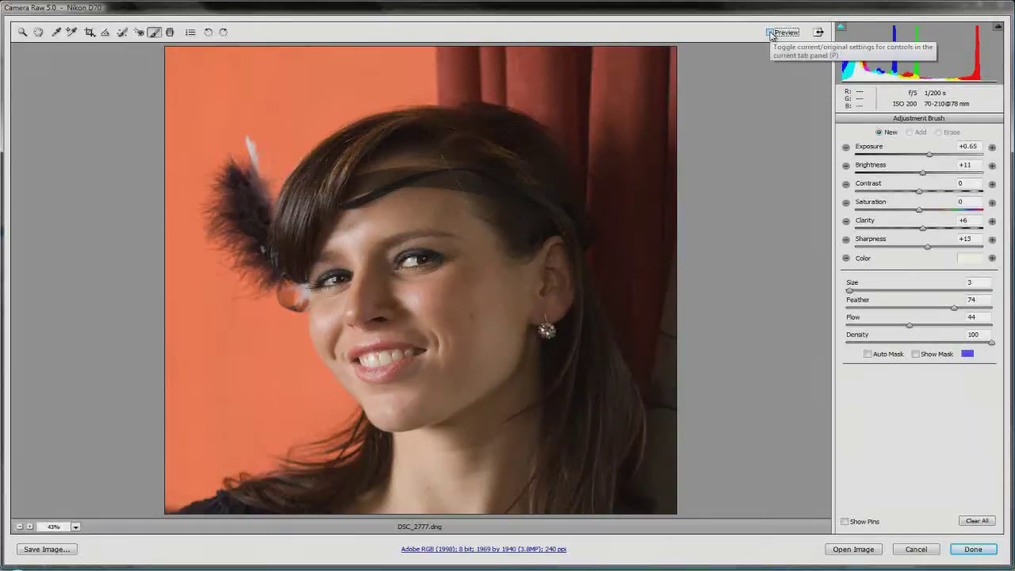
left_click(769, 32)
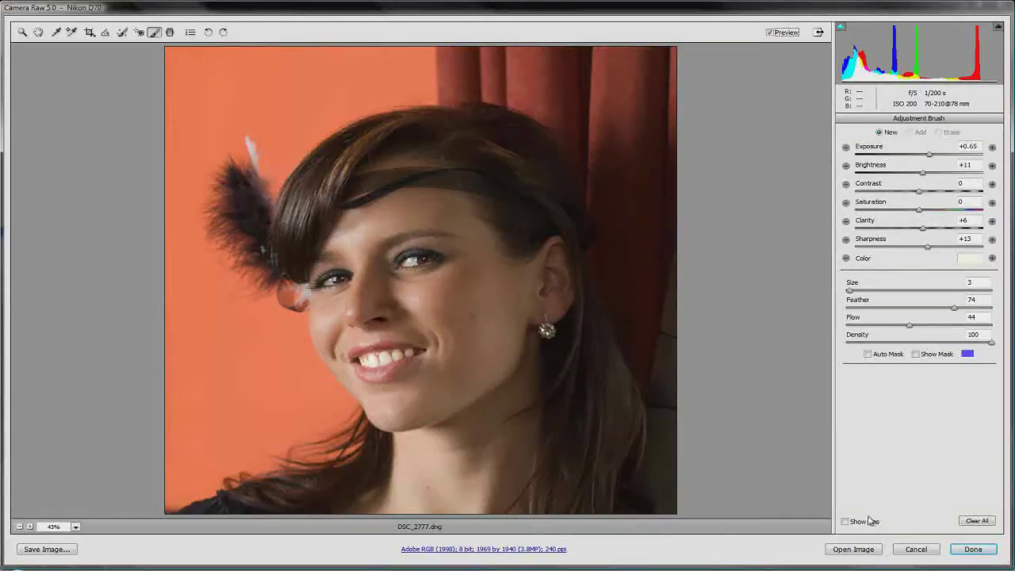
Step: Select the eye adjustment by its pin, tint it with Hue 44 and Saturation 59, and compare with the preview off and on
left_click(844, 522)
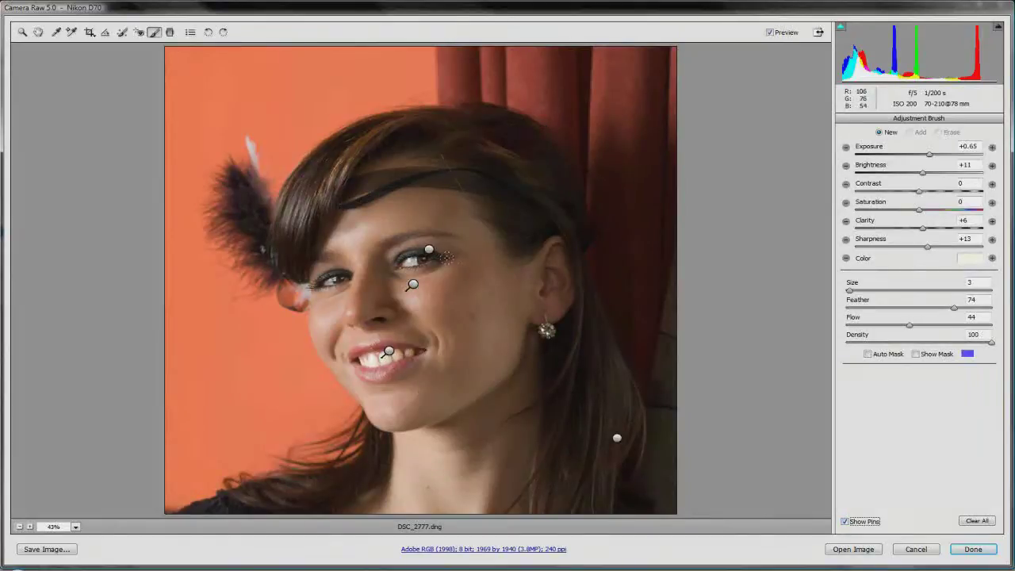
left_click(428, 250)
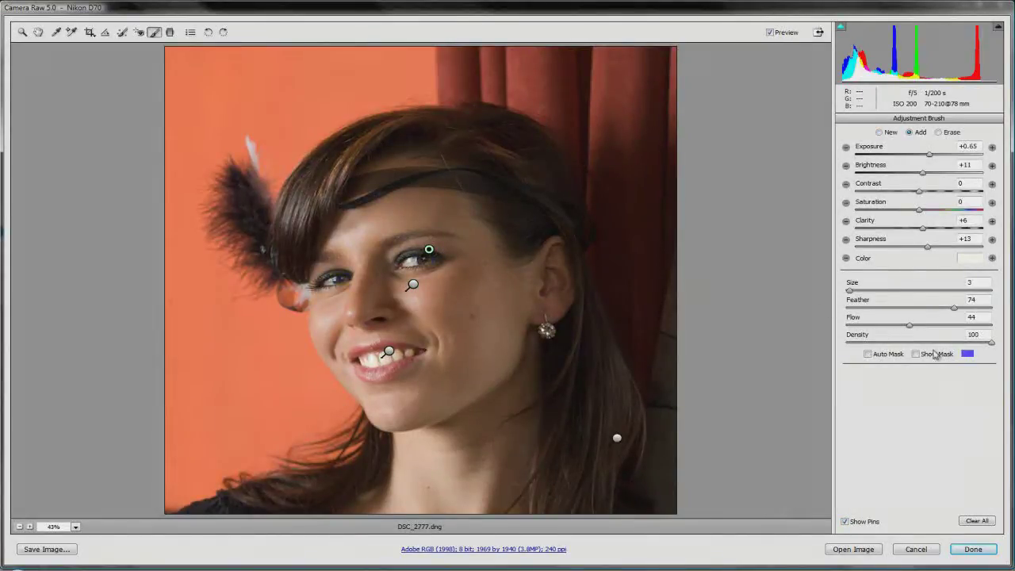
left_click(844, 521)
left_click(963, 260)
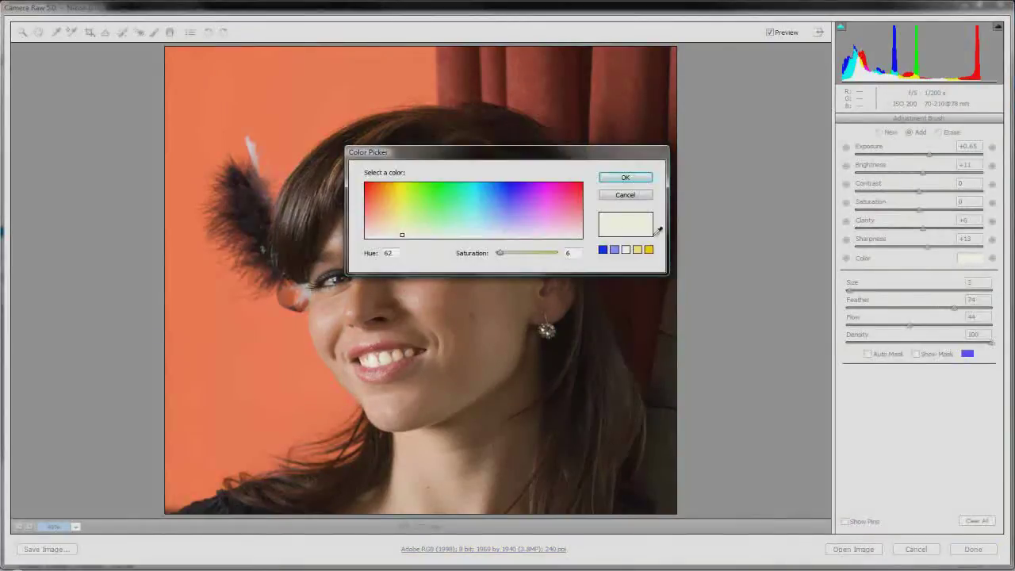
left_click_drag(508, 161, 716, 168)
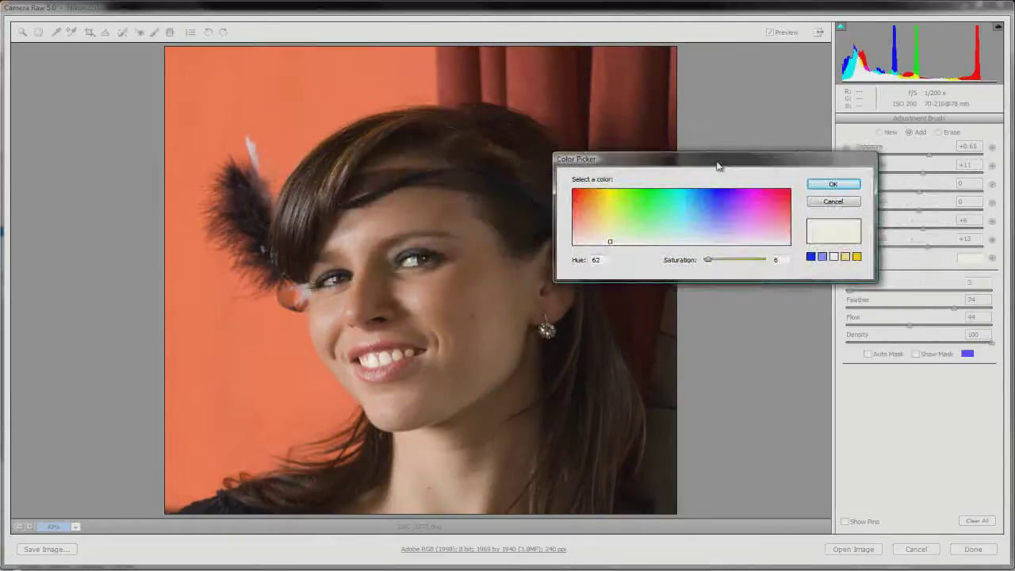
mouse_move(620, 232)
left_mouse_down()
mouse_move(600, 219)
mouse_move(605, 245)
mouse_move(605, 225)
left_mouse_up()
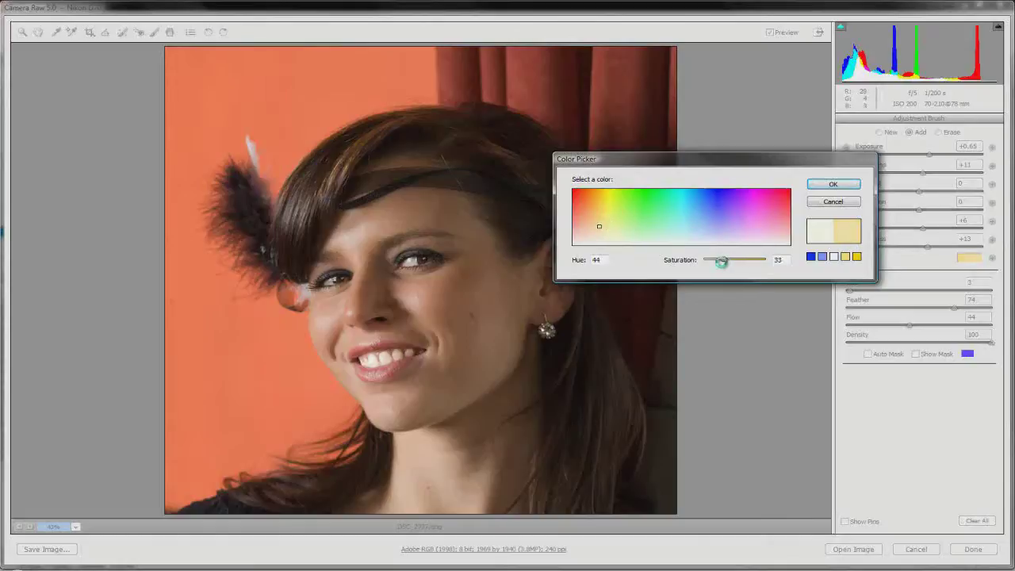
left_click_drag(723, 262, 740, 266)
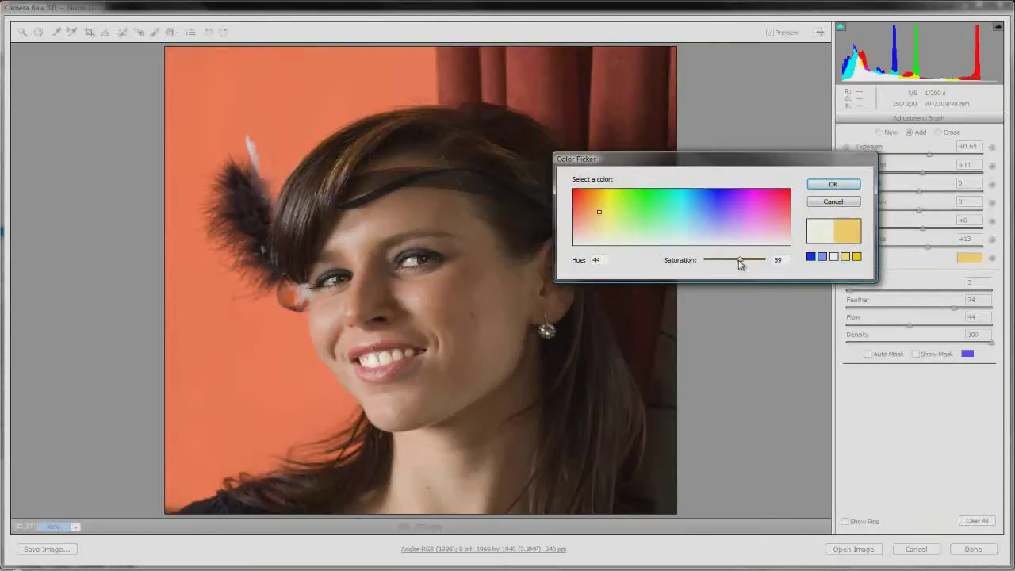
left_click(835, 184)
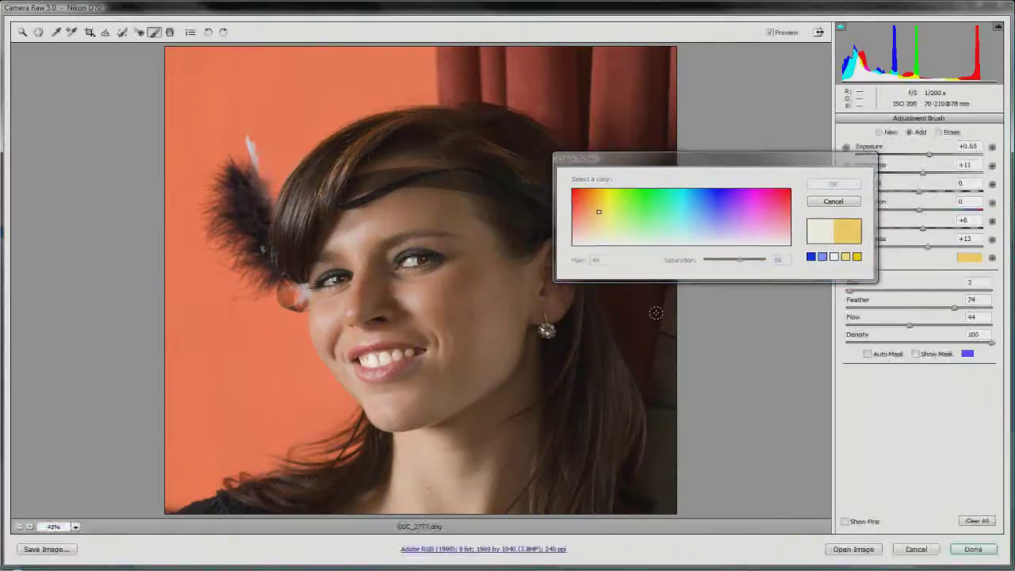
left_click(769, 32)
left_click(769, 32)
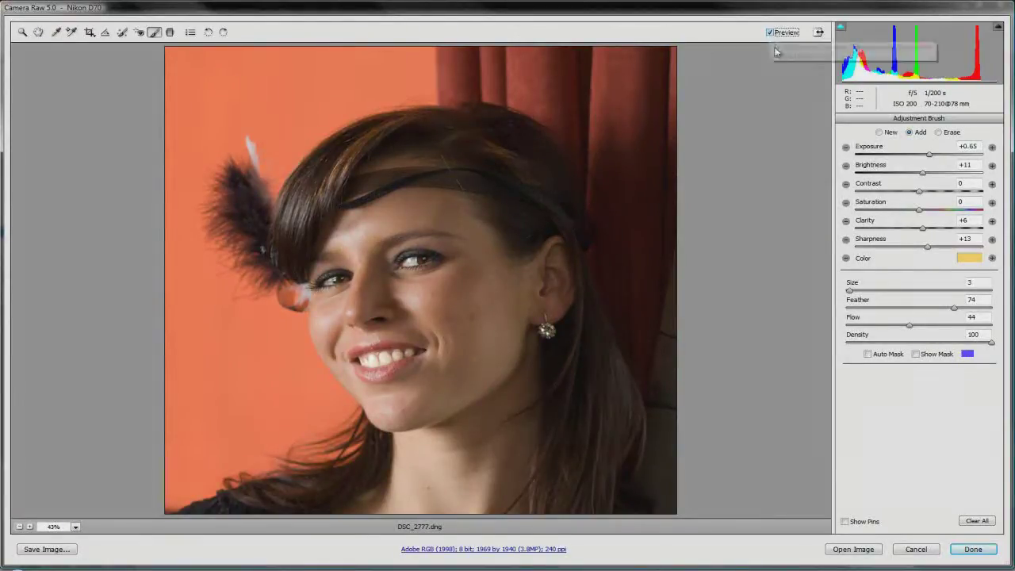